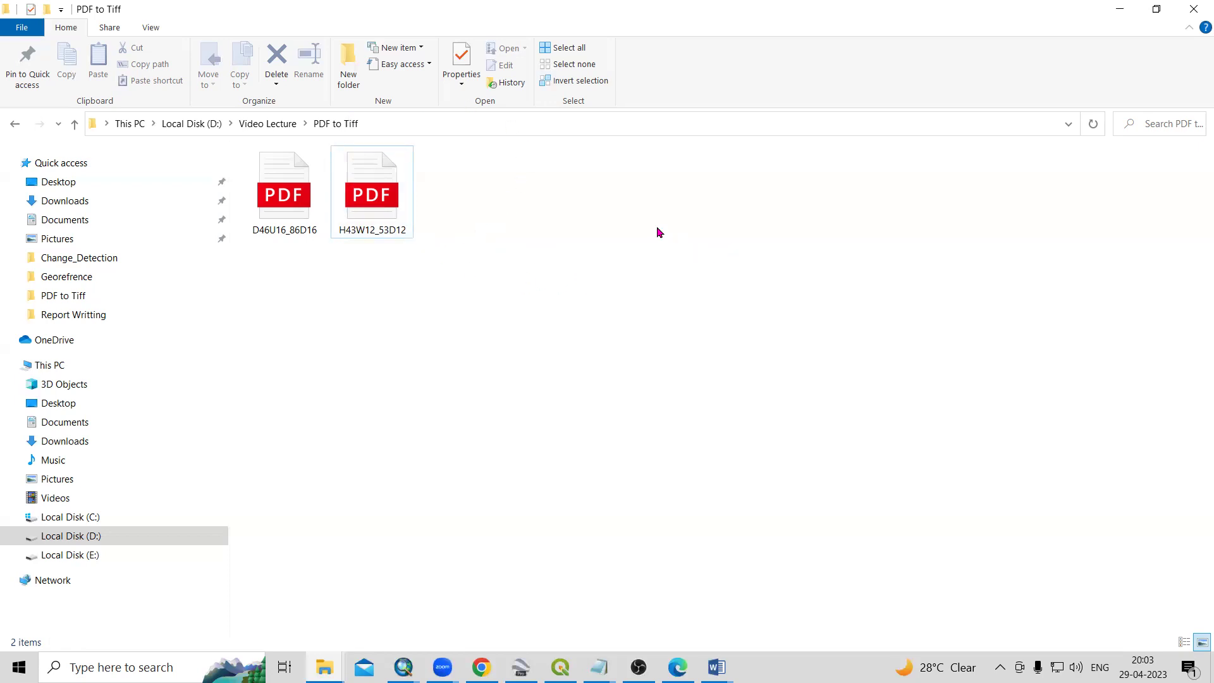
Step: Open the H43W12_53D12 topographic sheet in Adobe Acrobat DC from File Explorer's Open with menu
right_click(379, 200)
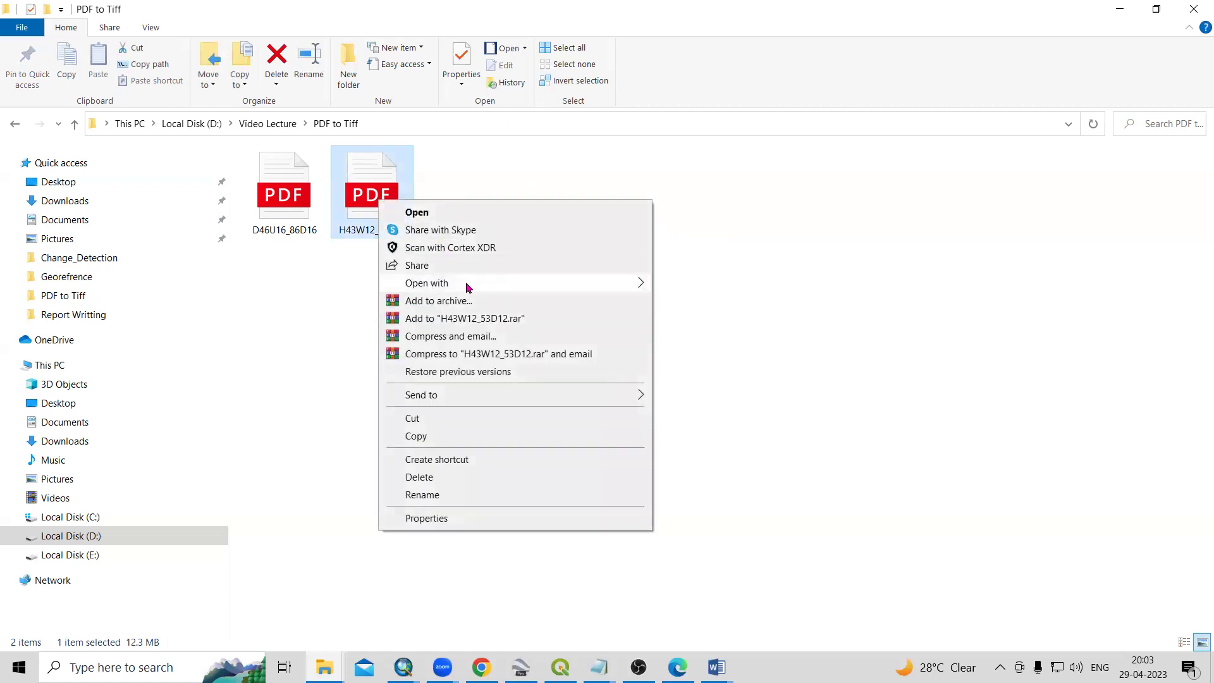
mouse_move(492, 288)
left_click(750, 285)
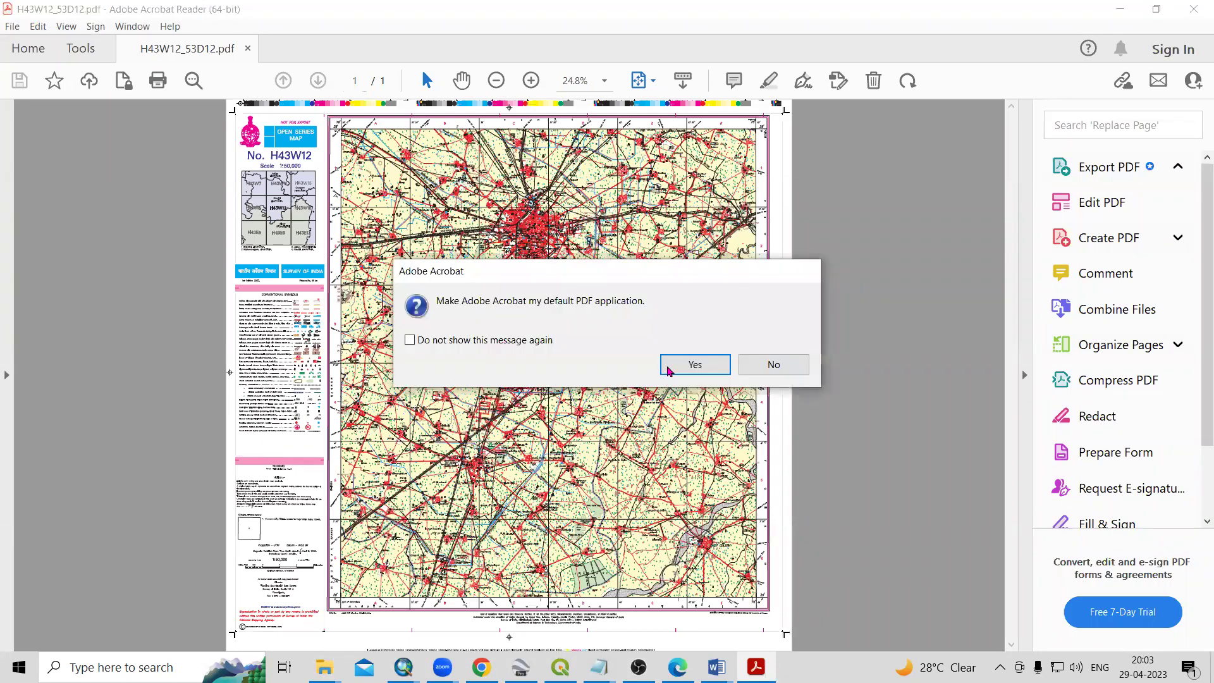
Step: Accept Acrobat as the default PDF application, then switch back to ArcMap
left_click(682, 365)
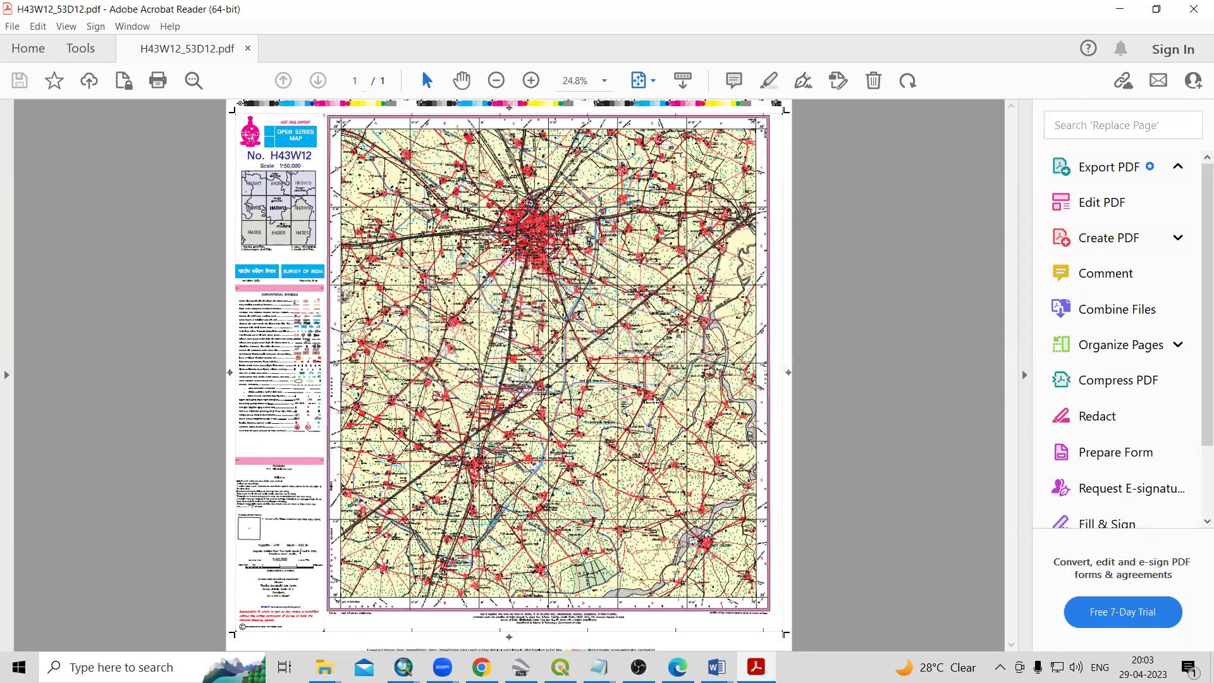
left_click(373, 364)
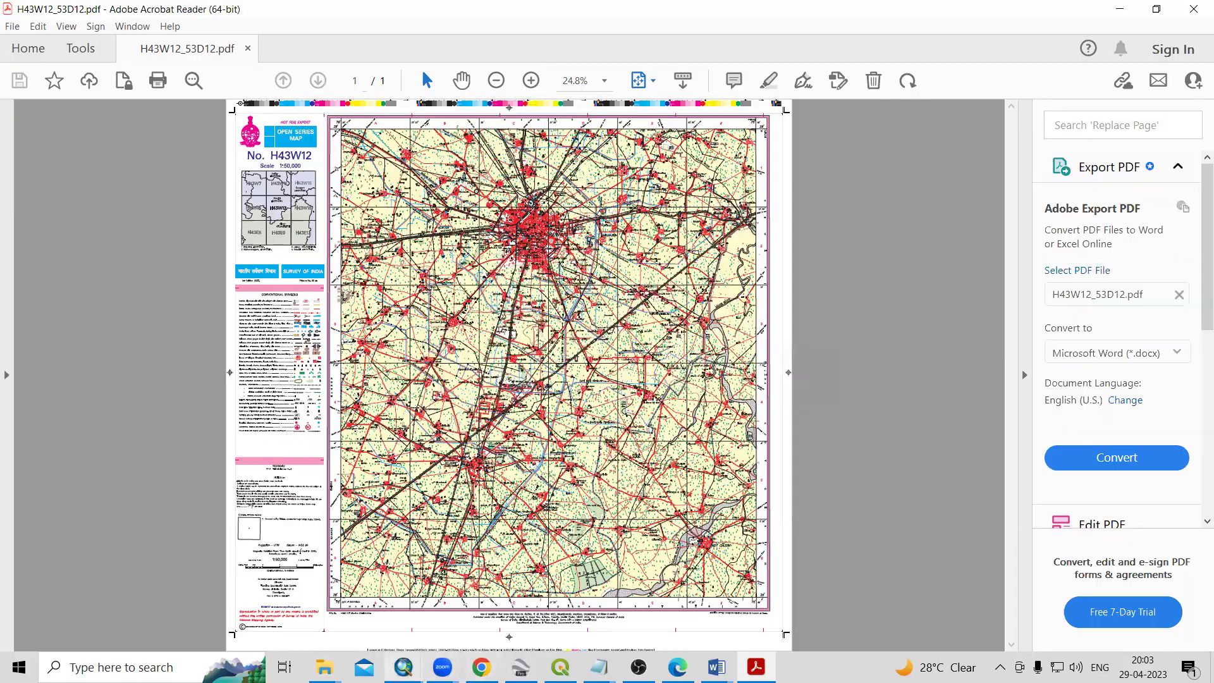
left_click(404, 668)
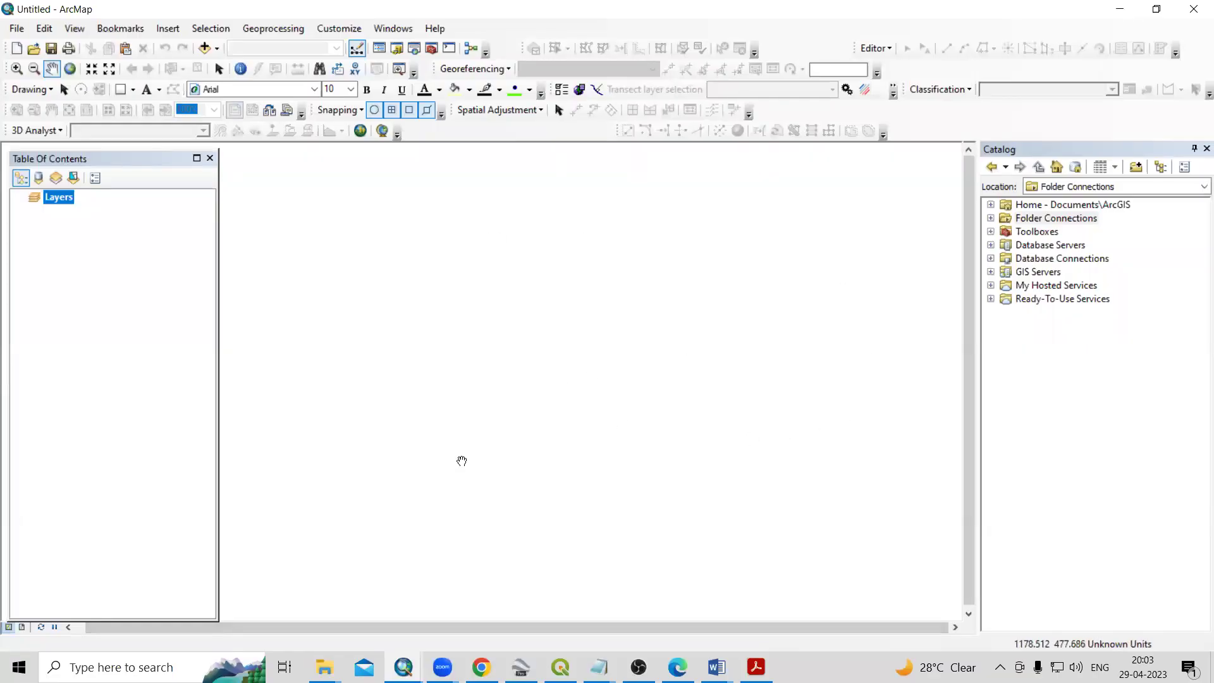
Step: Paste the PDF to Tiff folder path from Explorer into the Catalog location and expand that folder
mouse_move(329, 664)
left_click(348, 607)
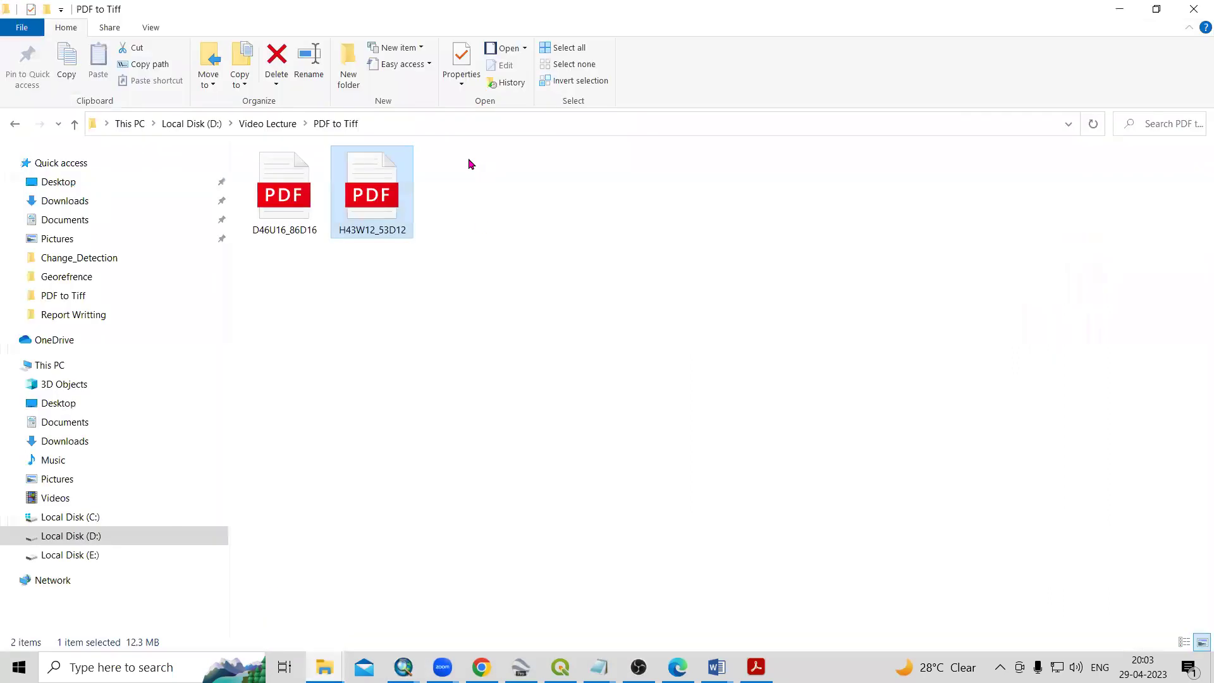
left_click(387, 120)
key("ctrl+c")
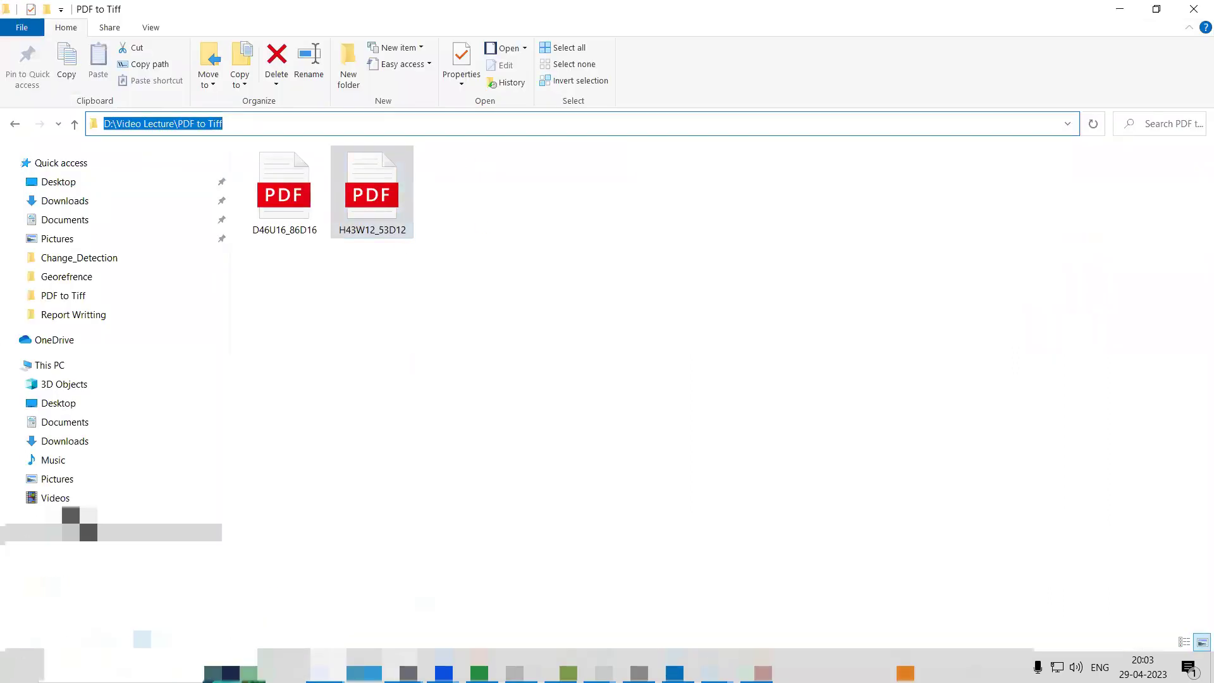
key("alt+Tab")
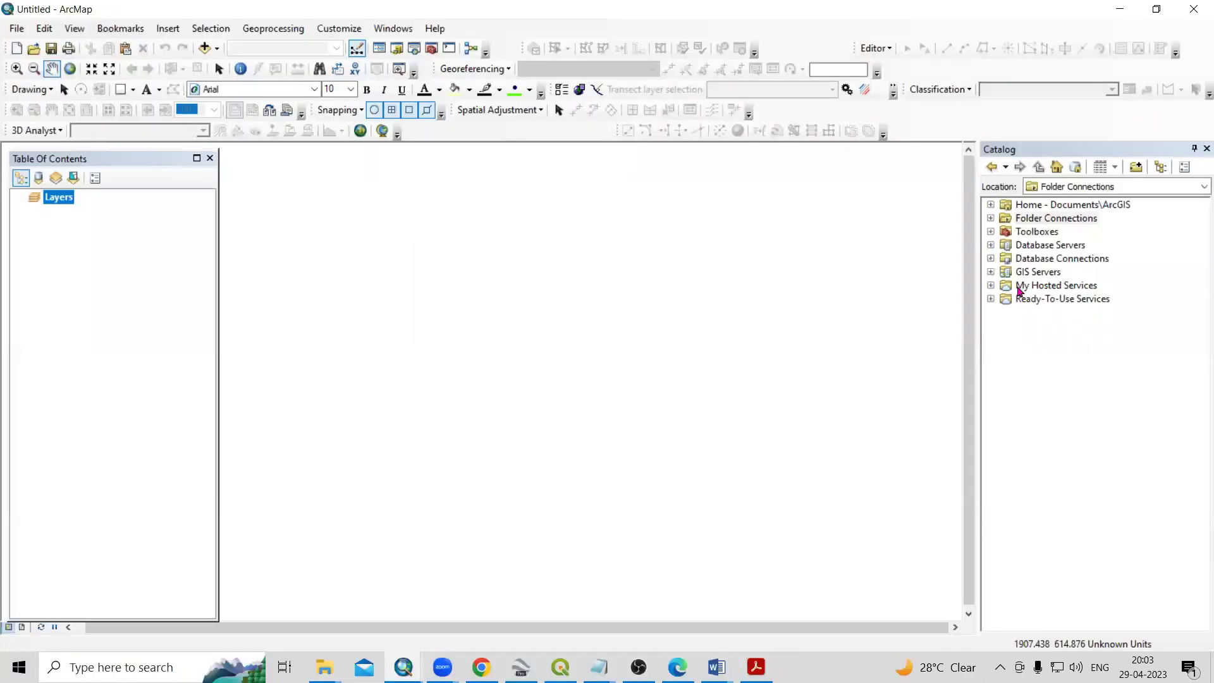
left_click(1132, 188)
key("ctrl+v")
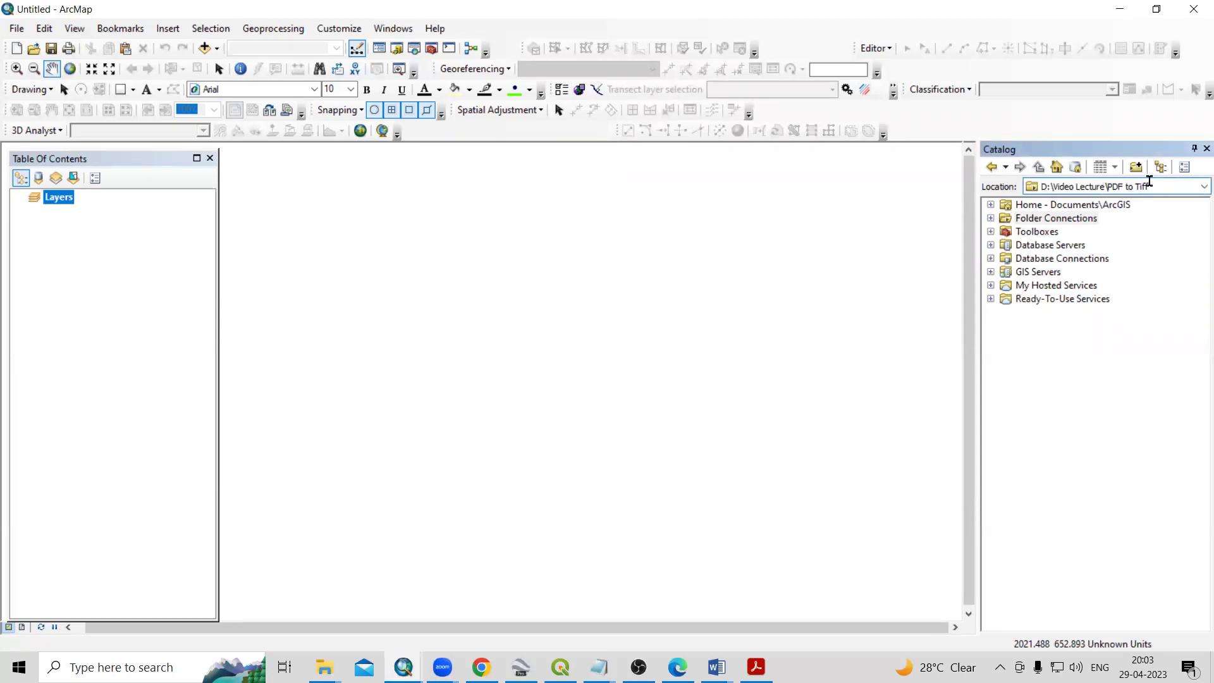
key("Return")
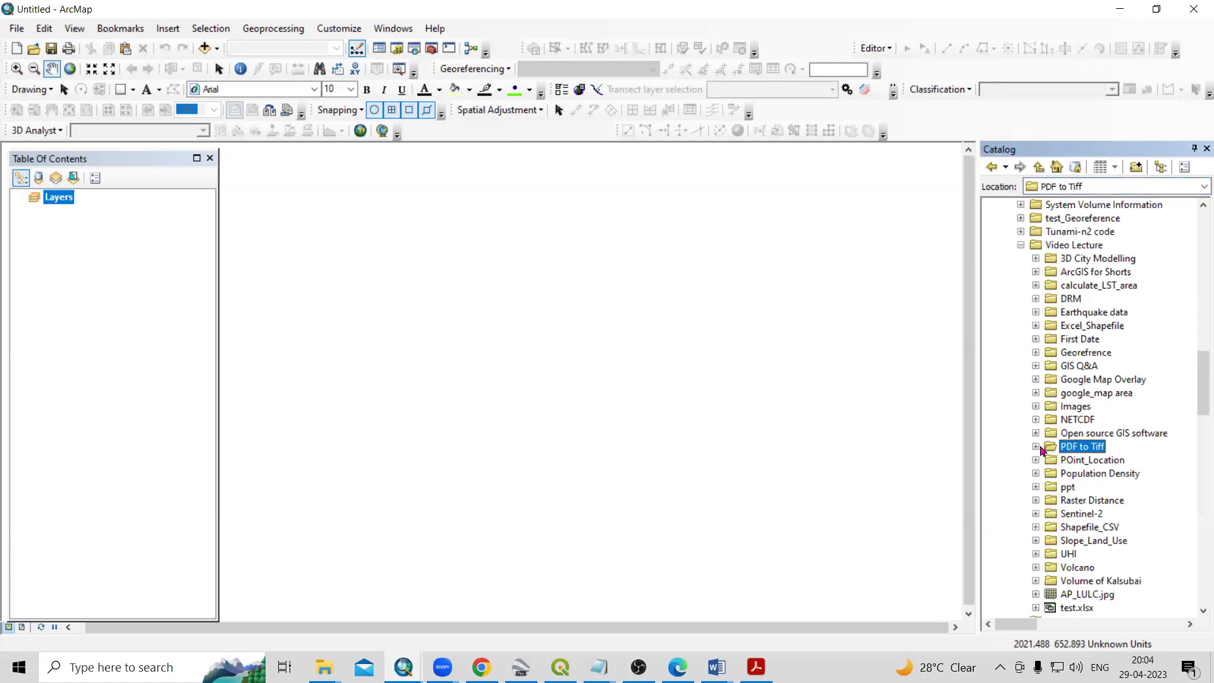
left_click(1038, 448)
Step: Return to the empty ArcMap session and select the PDF to Tiff folder in the Catalog
mouse_move(325, 668)
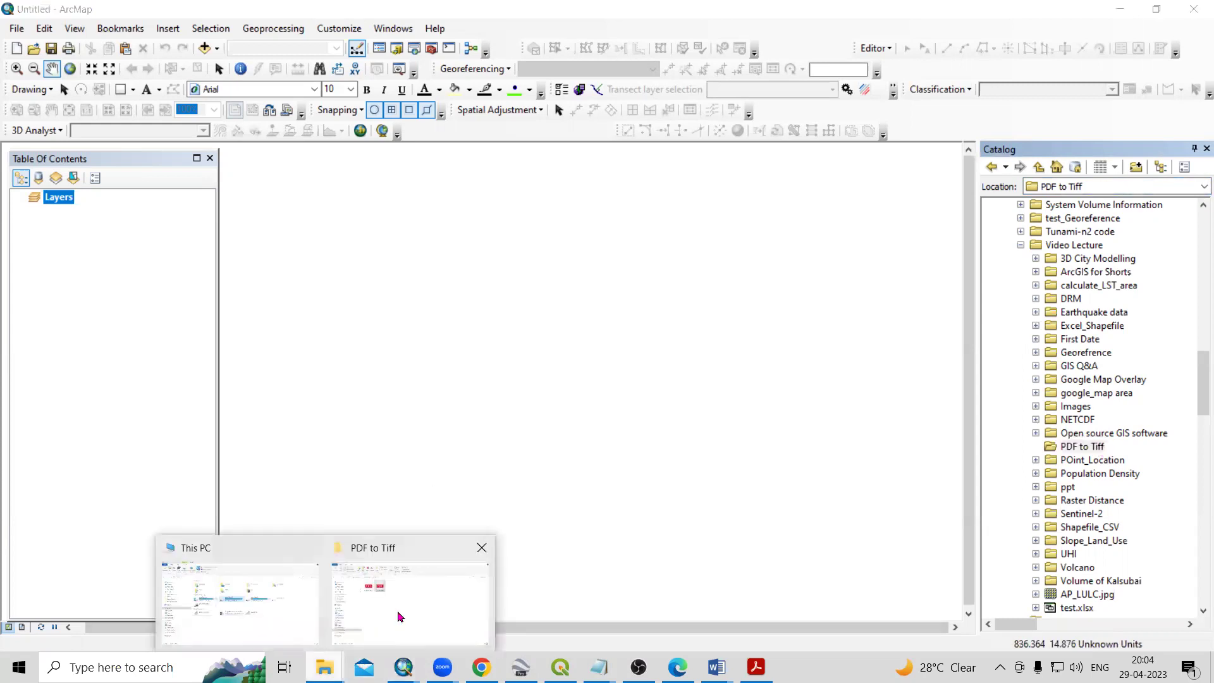
left_click(399, 616)
left_click(389, 670)
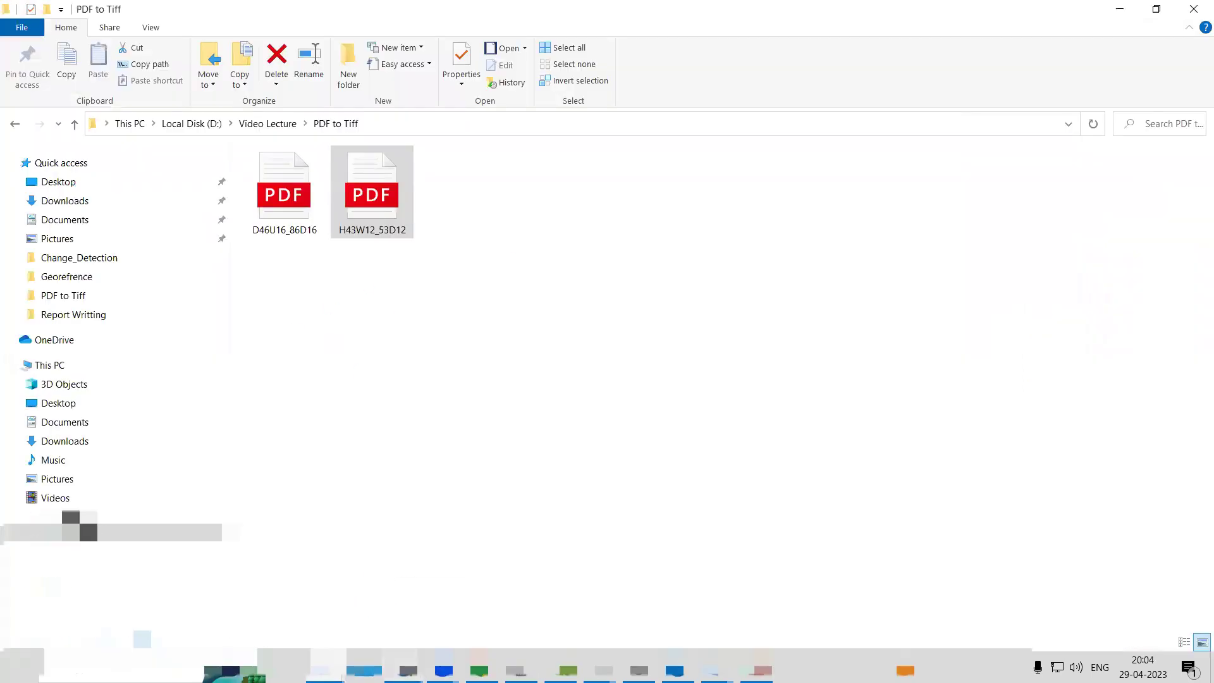
left_click(465, 443)
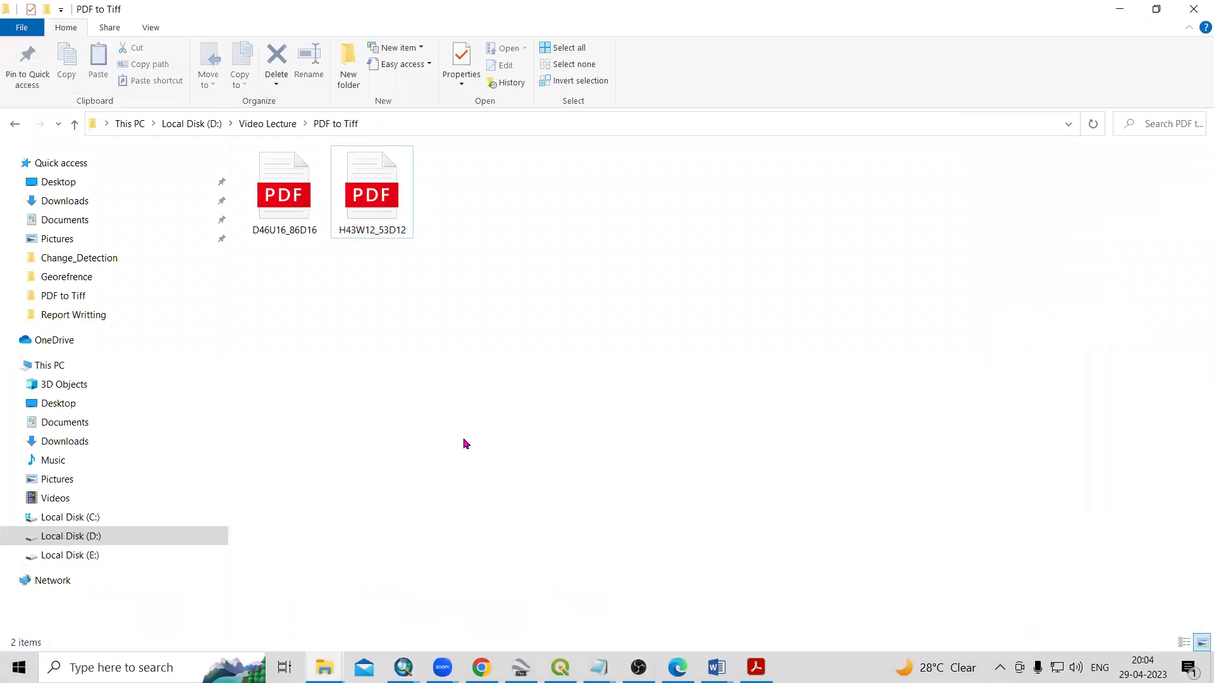
left_click(404, 667)
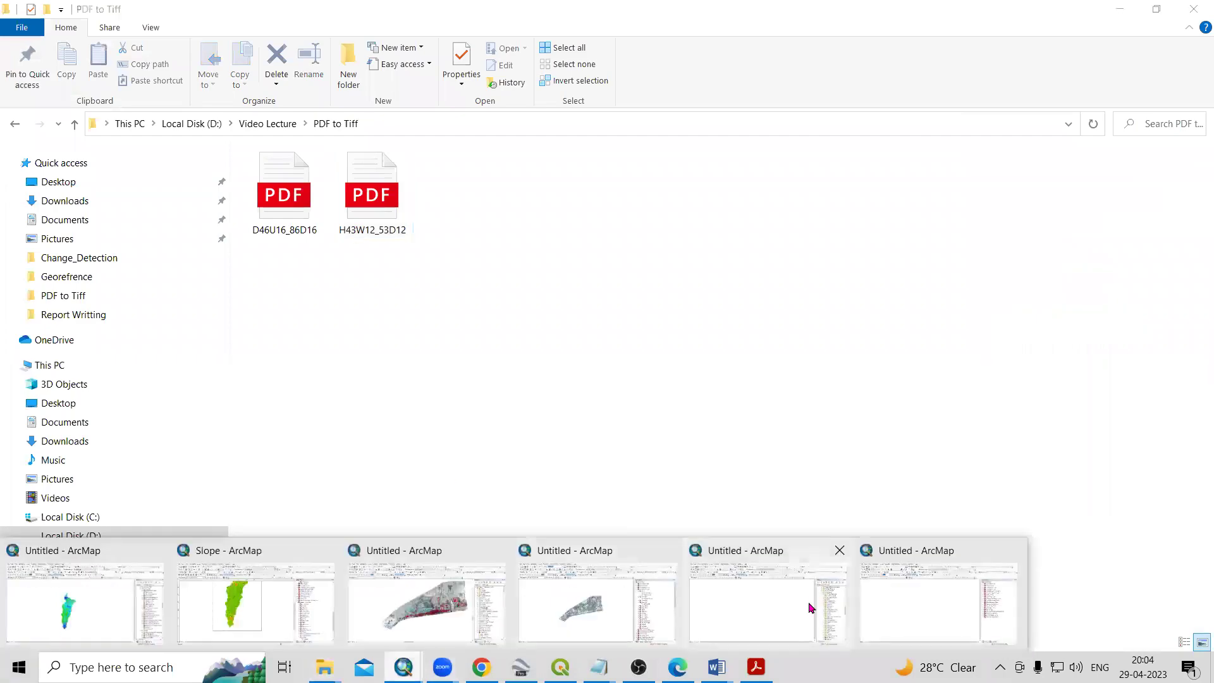
left_click(811, 608)
left_click(1074, 448)
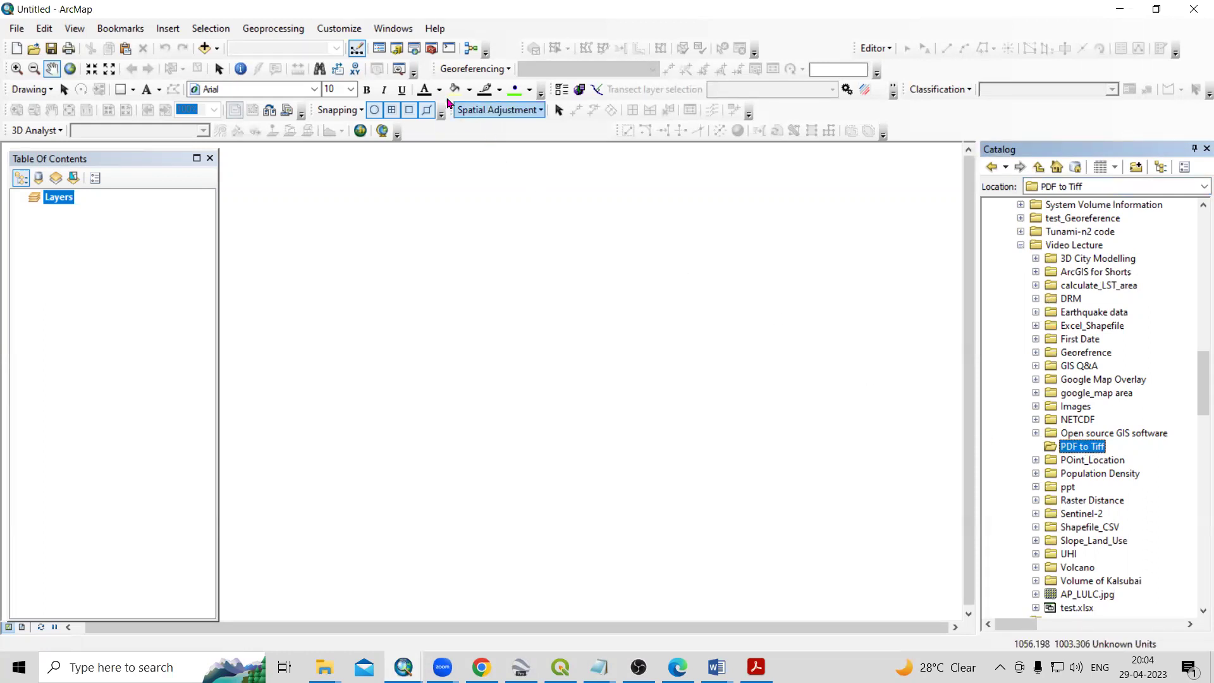
Step: Launch PDF To TIFF from ArcToolbox's Conversion Tools > From PDF toolset
left_click(432, 49)
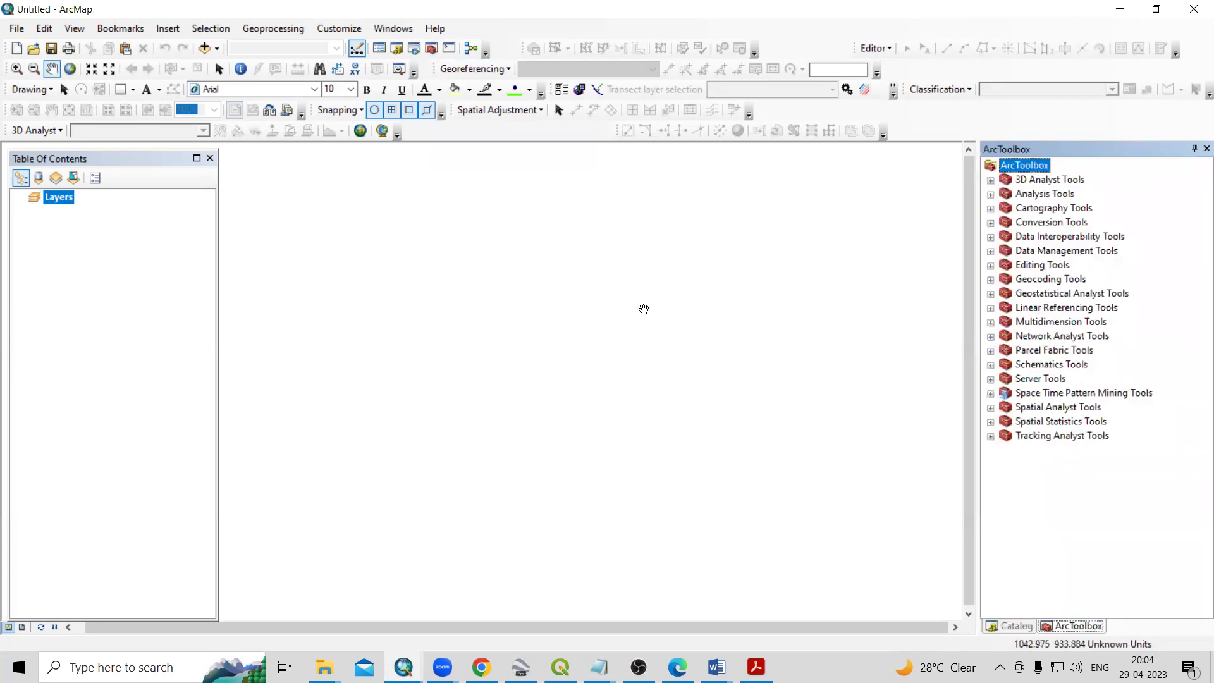
double_click(1062, 225)
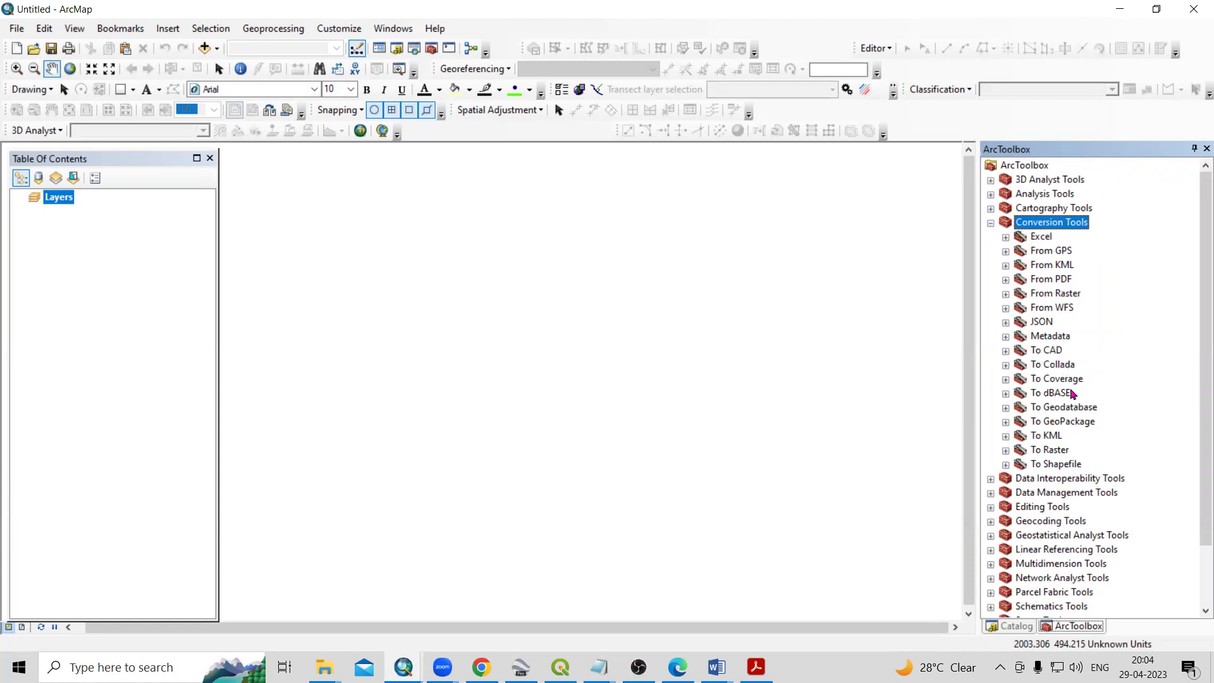
double_click(1056, 279)
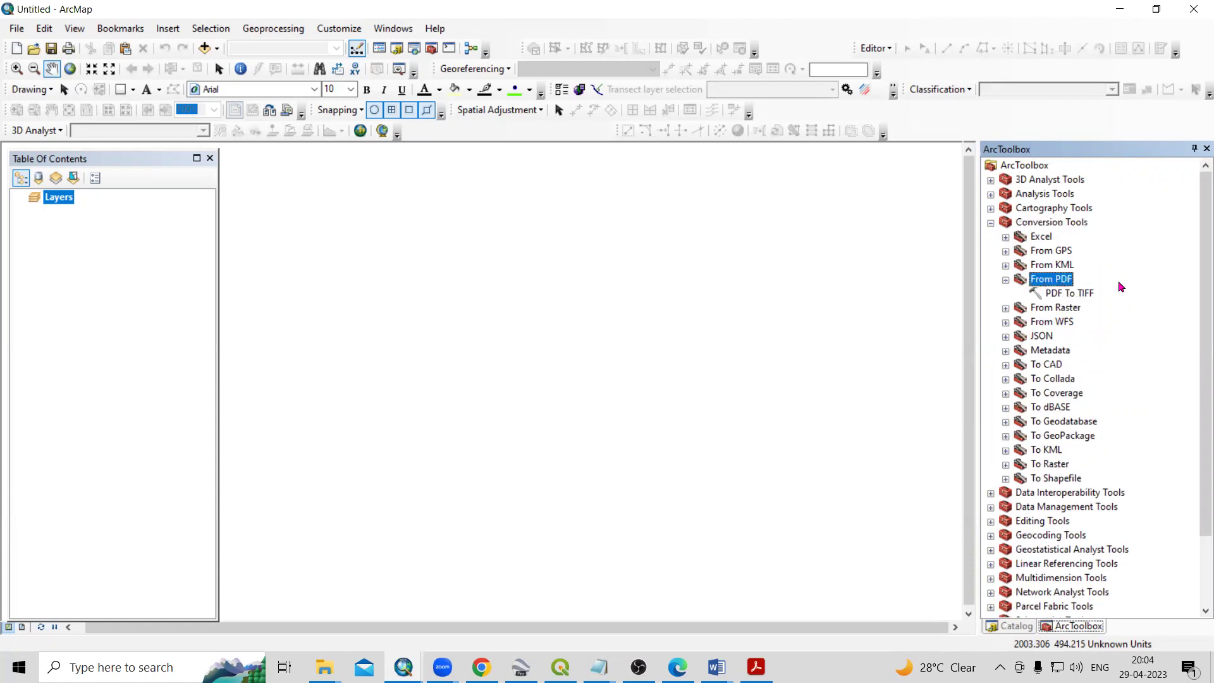
double_click(1079, 295)
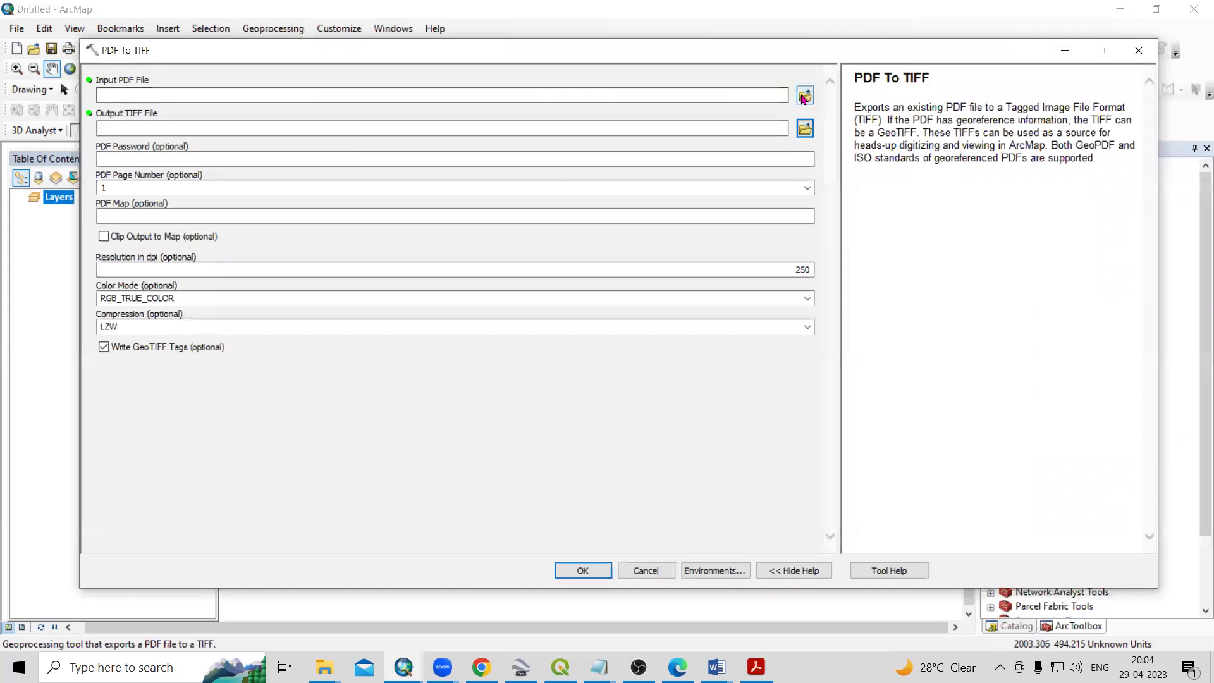
Step: Set D46U16_86D16.pdf from the PDF to Tiff folder as the tool's input PDF file
left_click(805, 94)
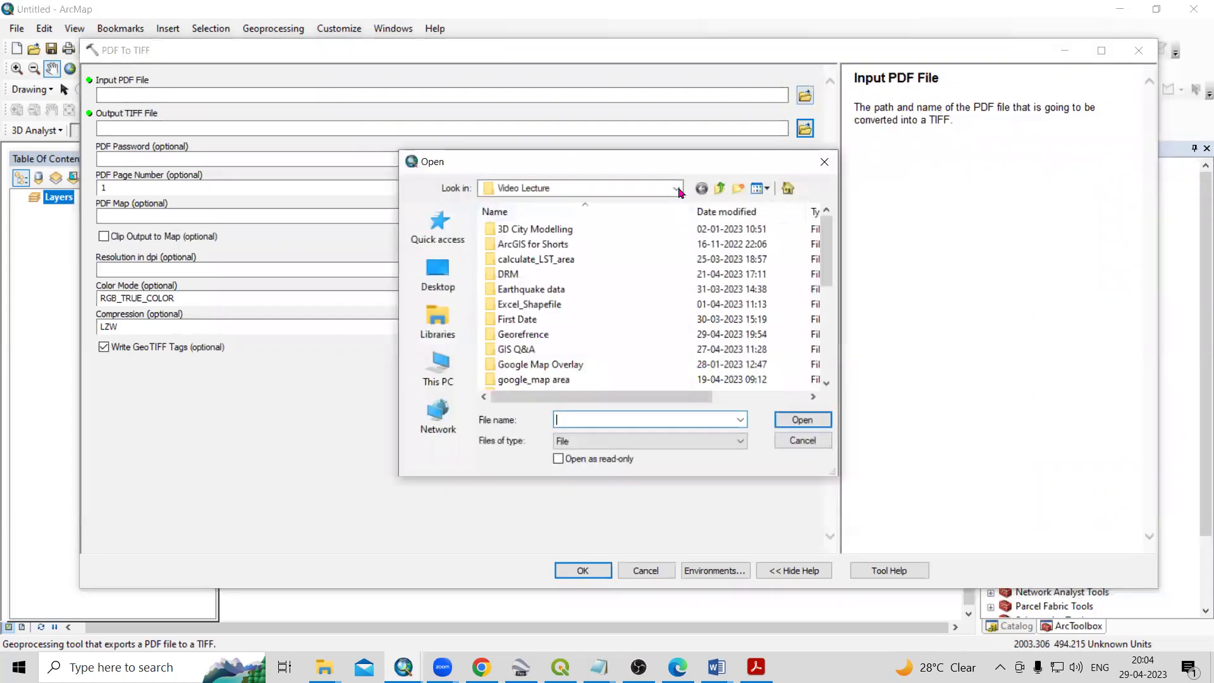
scroll(606, 310, "down", 3)
double_click(538, 304)
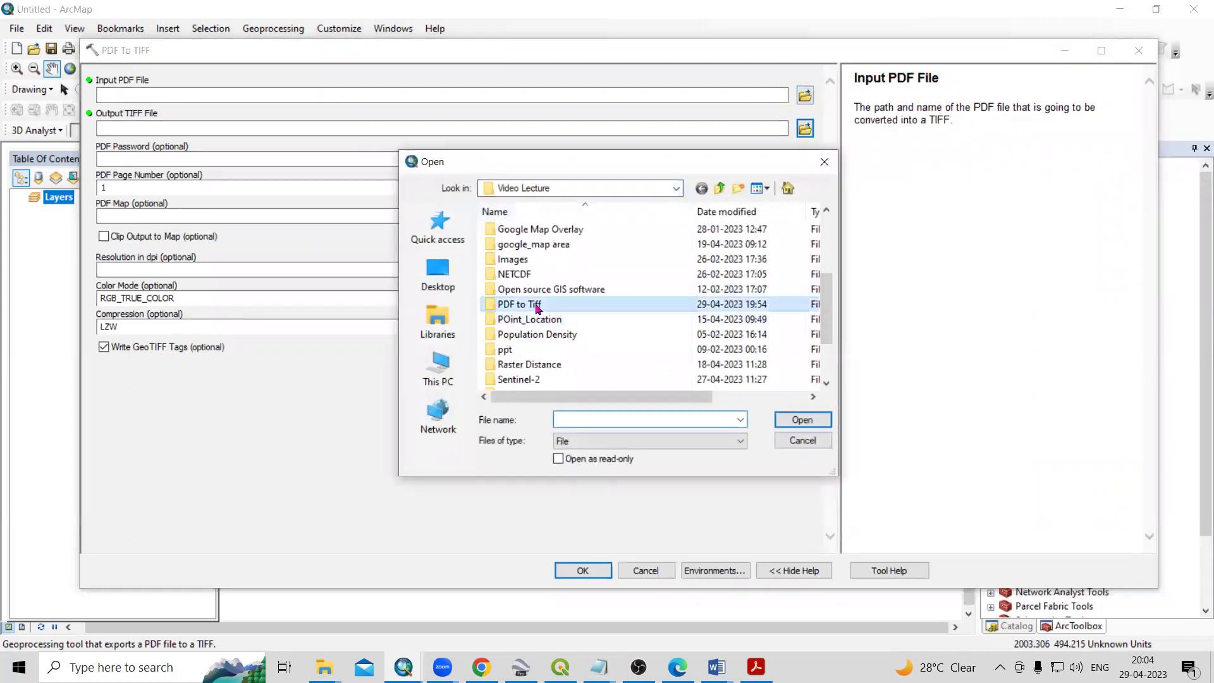
left_click(537, 231)
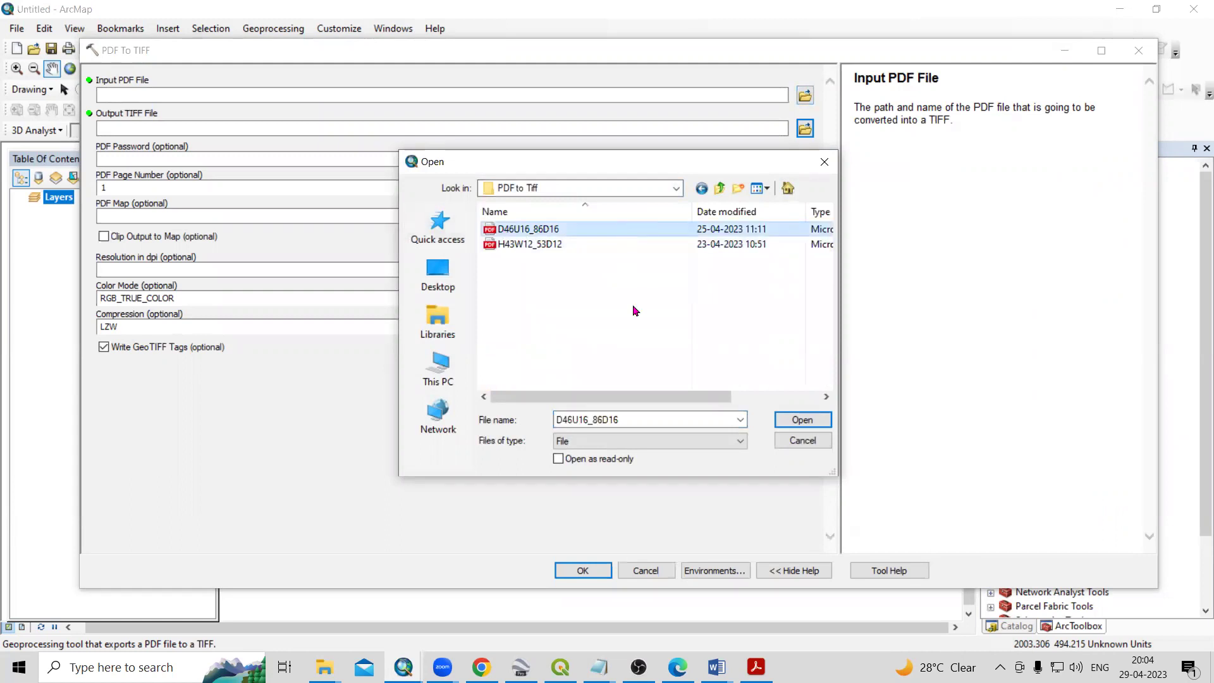
left_click(820, 423)
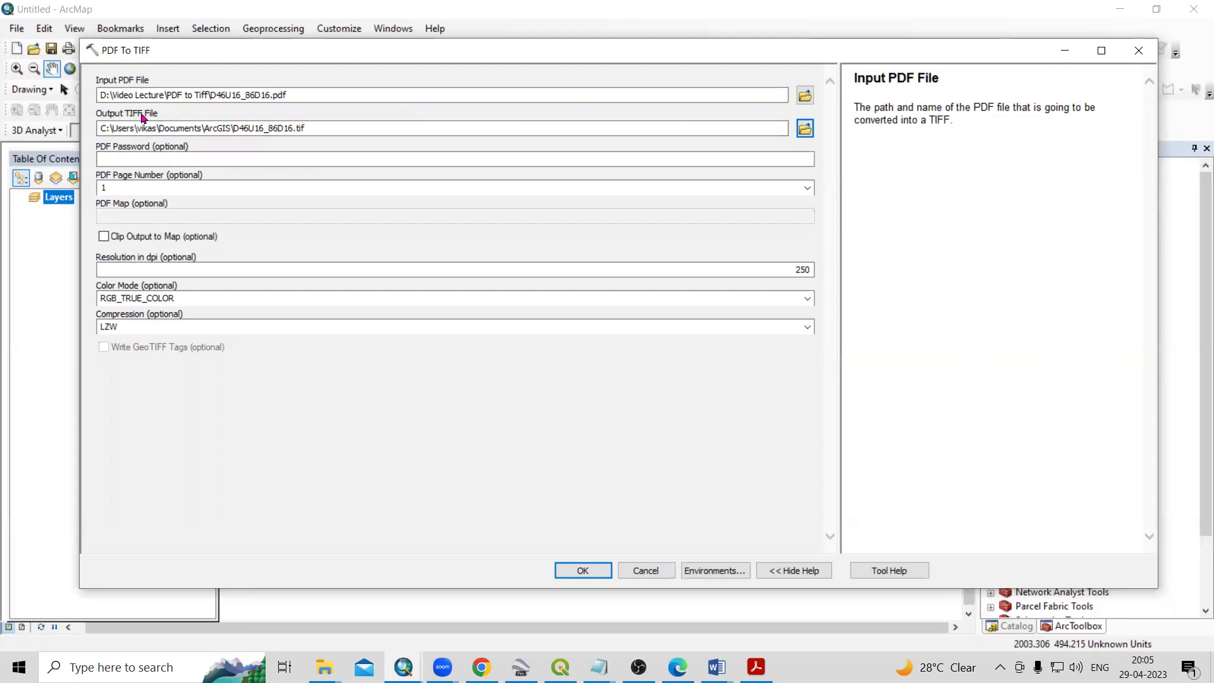
left_click(805, 128)
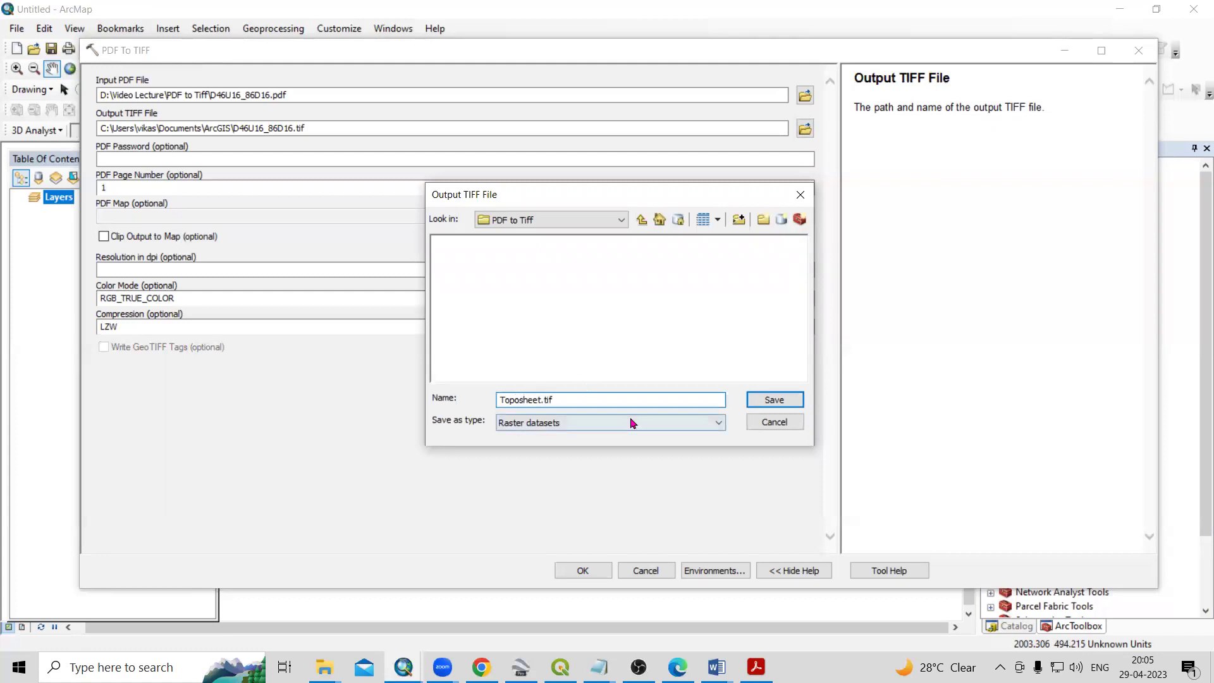
Step: Save the output as Toposheet.tif in the PDF to Tiff folder, correct the path, and run the tool
left_click(776, 400)
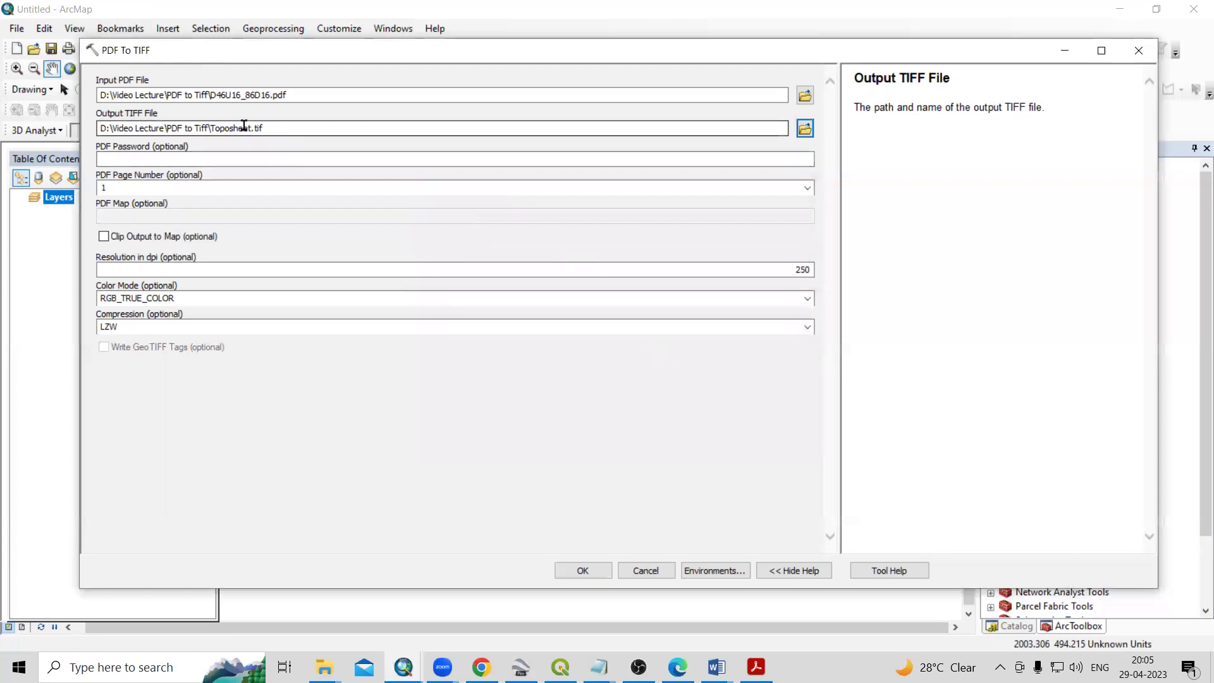
left_click(278, 125)
key("BackSpace")
key("BackSpace")
key("BackSpace")
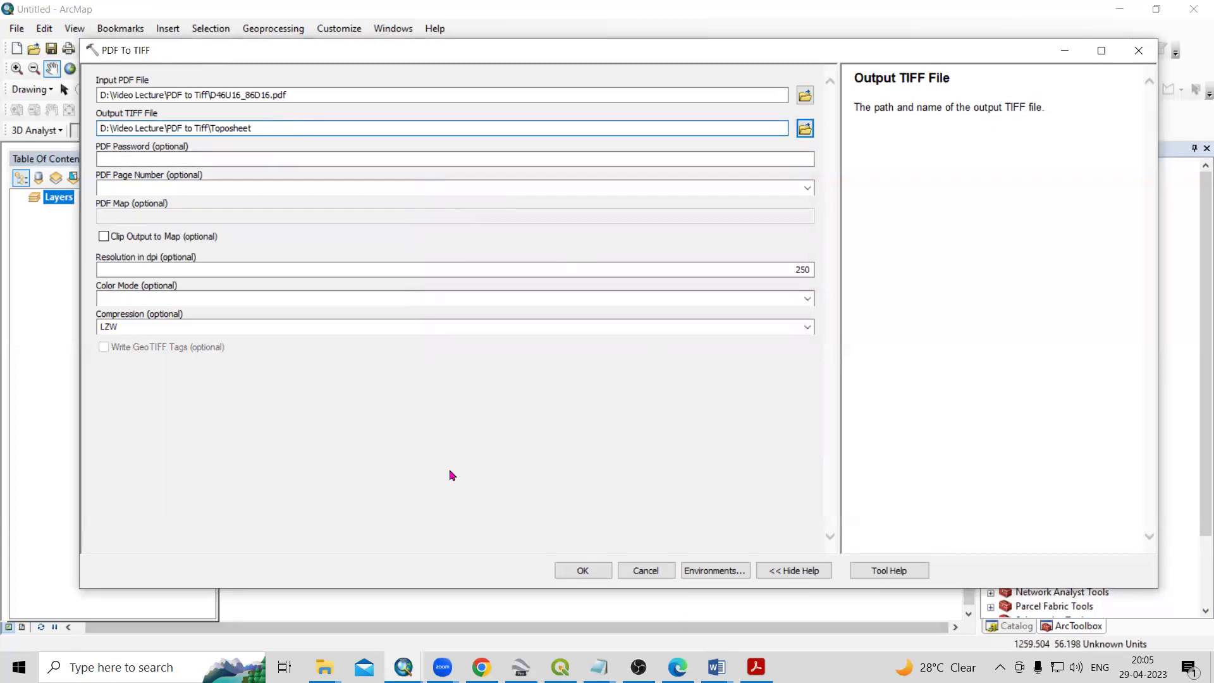
left_click(451, 471)
left_click(270, 146)
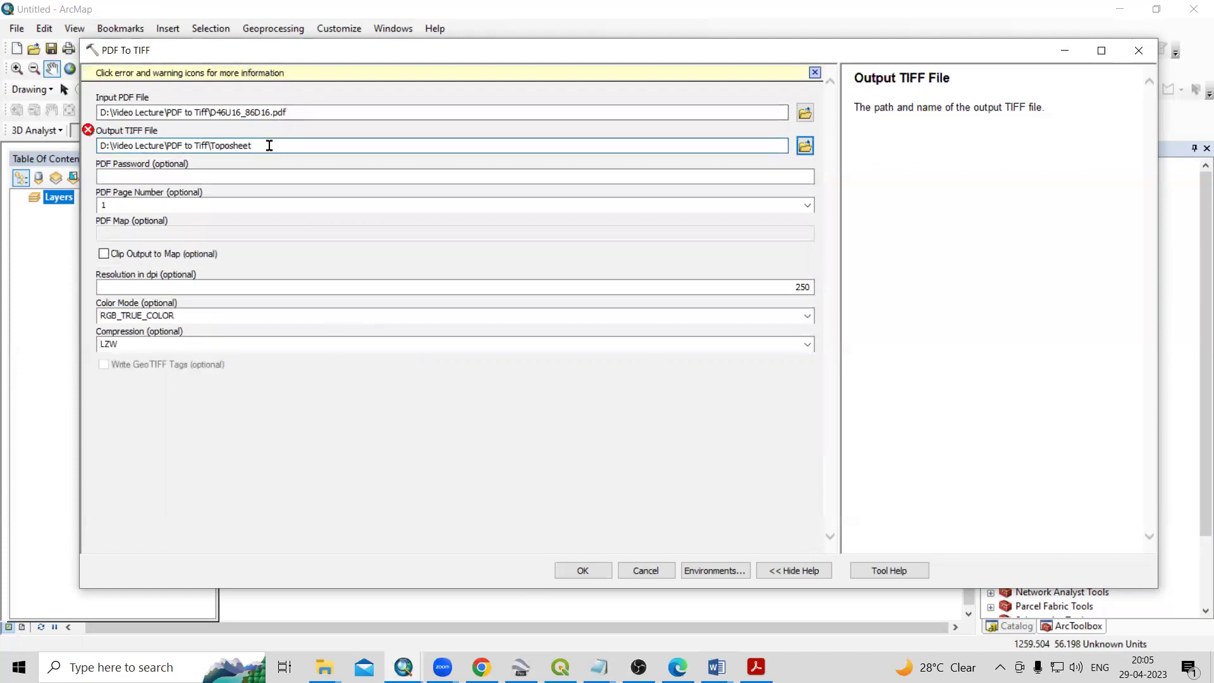
left_click(296, 466)
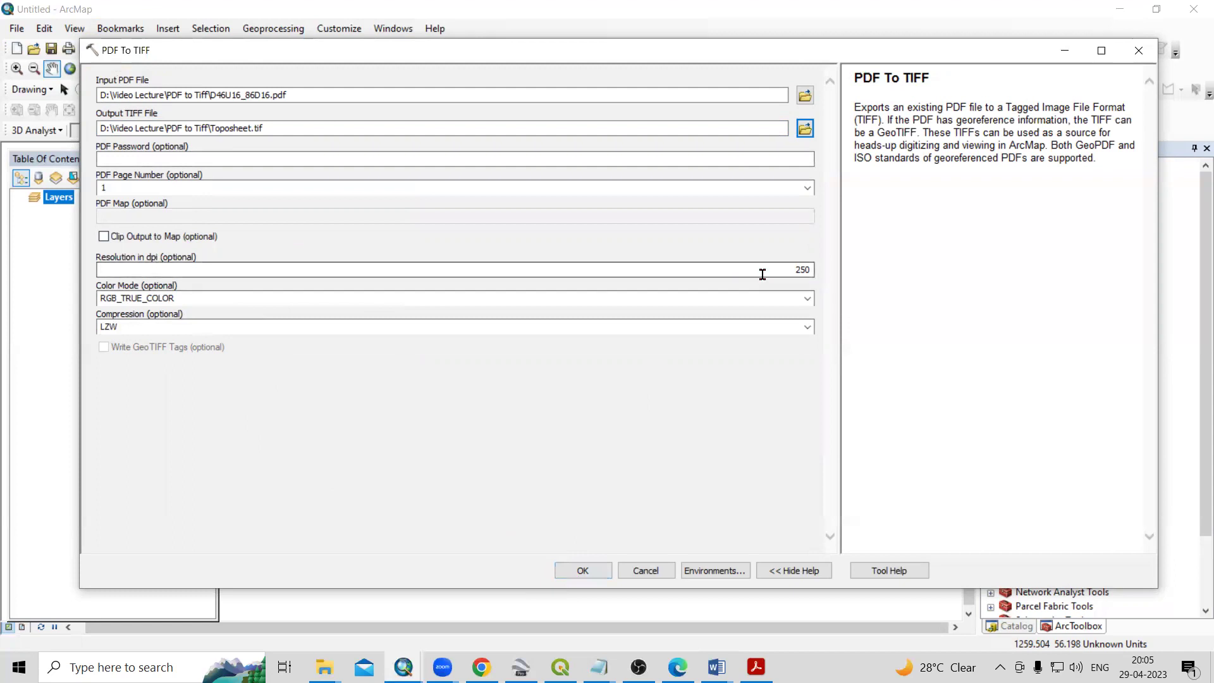
left_click(583, 571)
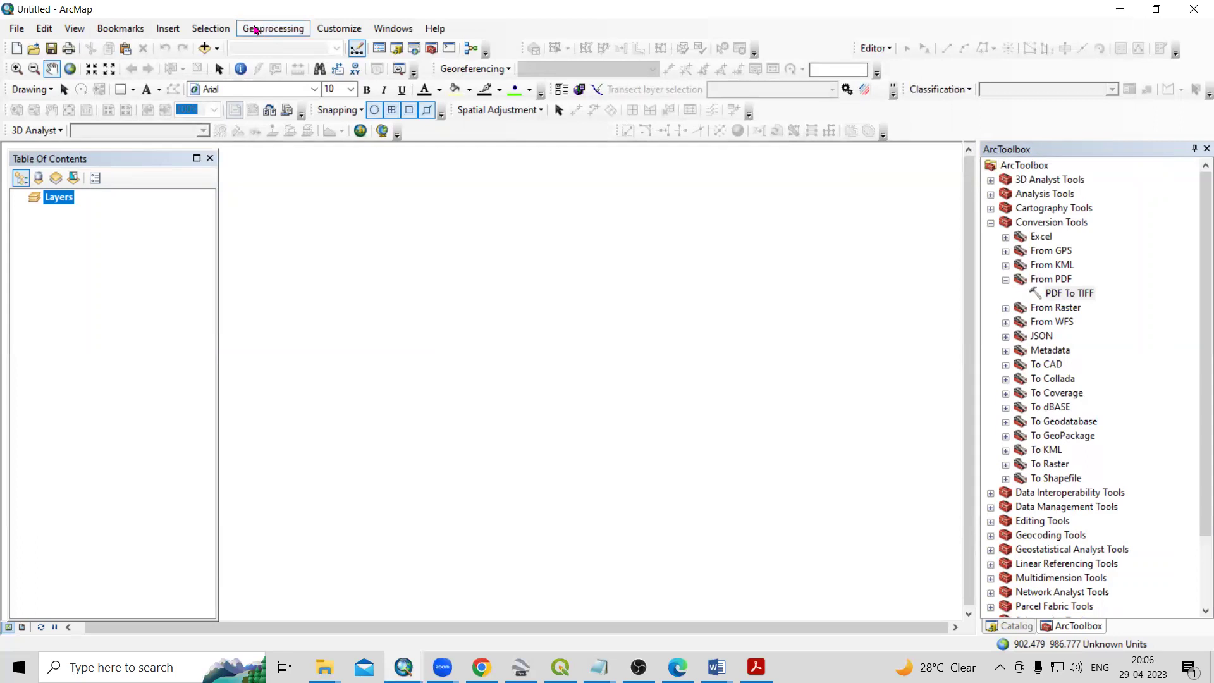
Step: Show Geoprocessing Results with Current Session and the PDF To TIFF run expanded, then reposition the window
left_click(255, 29)
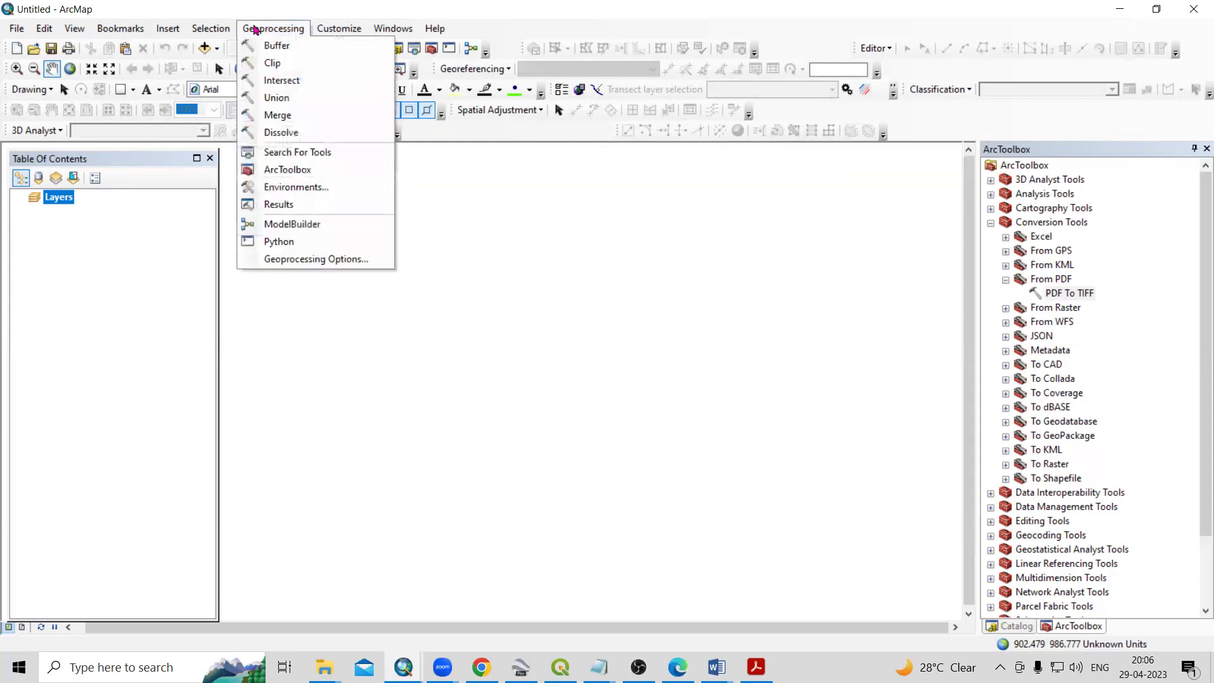
left_click(255, 203)
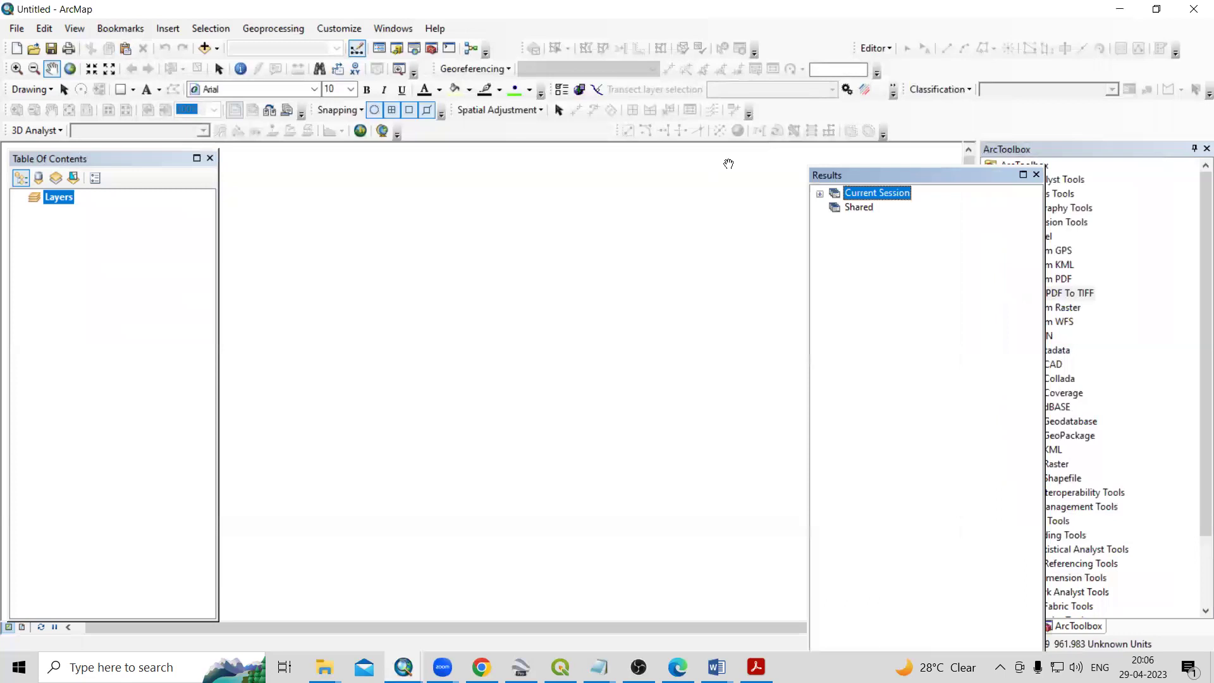
left_click(820, 194)
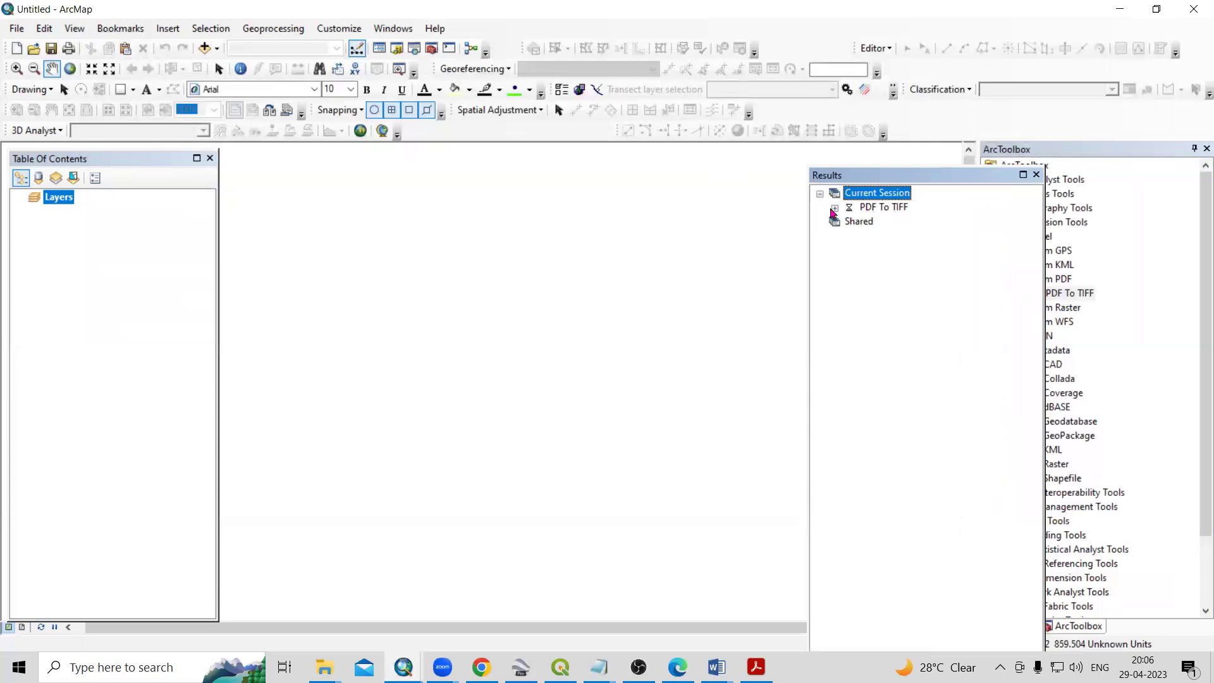
left_click(835, 208)
left_click_drag(904, 180, 931, 117)
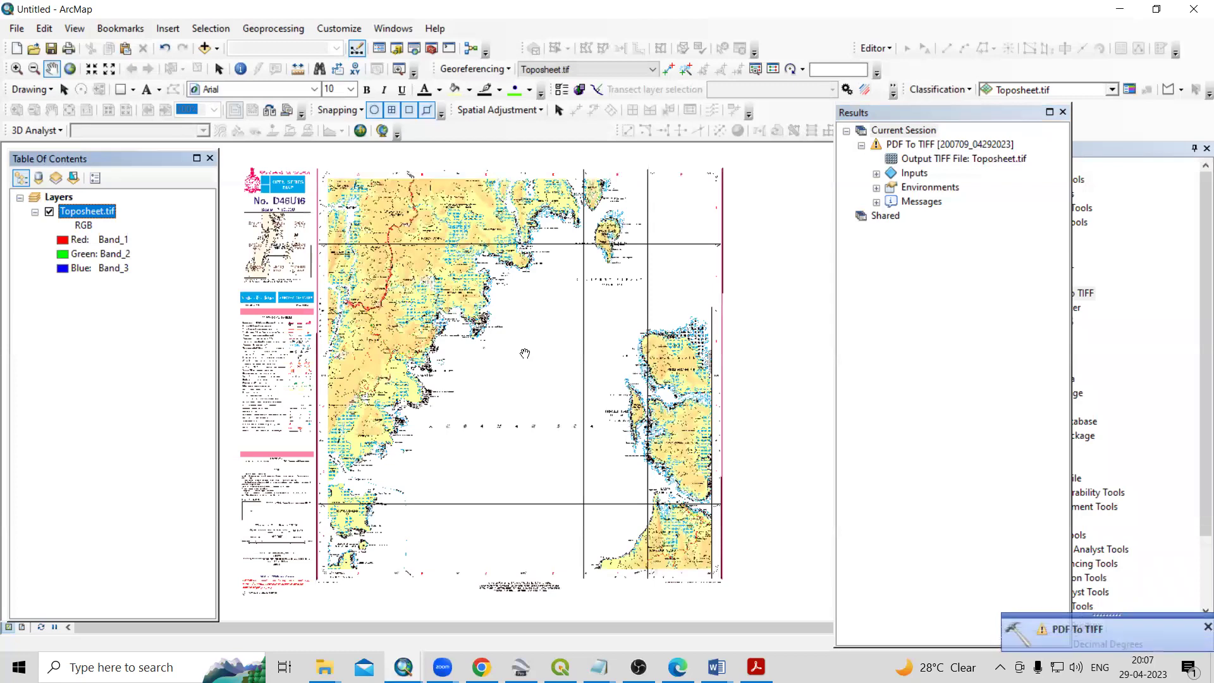
Step: Zoom in and out on the Toposheet.tif raster, then close the Results window
scroll(525, 354, "up", 3)
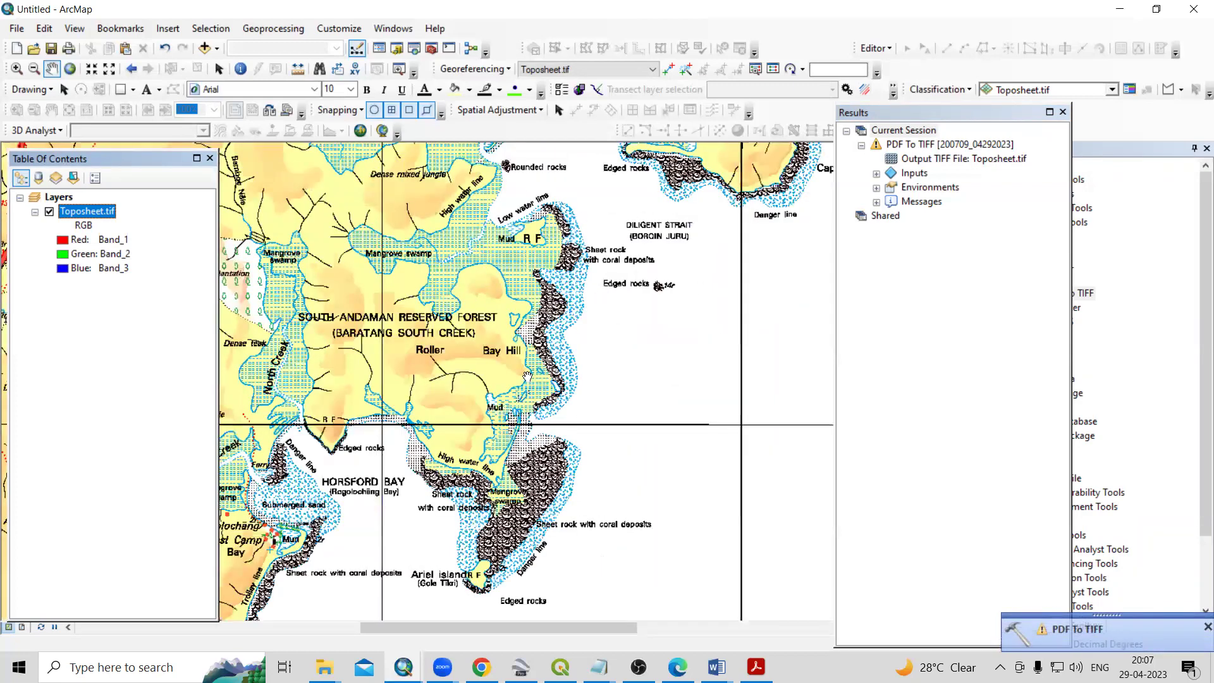
scroll(528, 376, "down", 3)
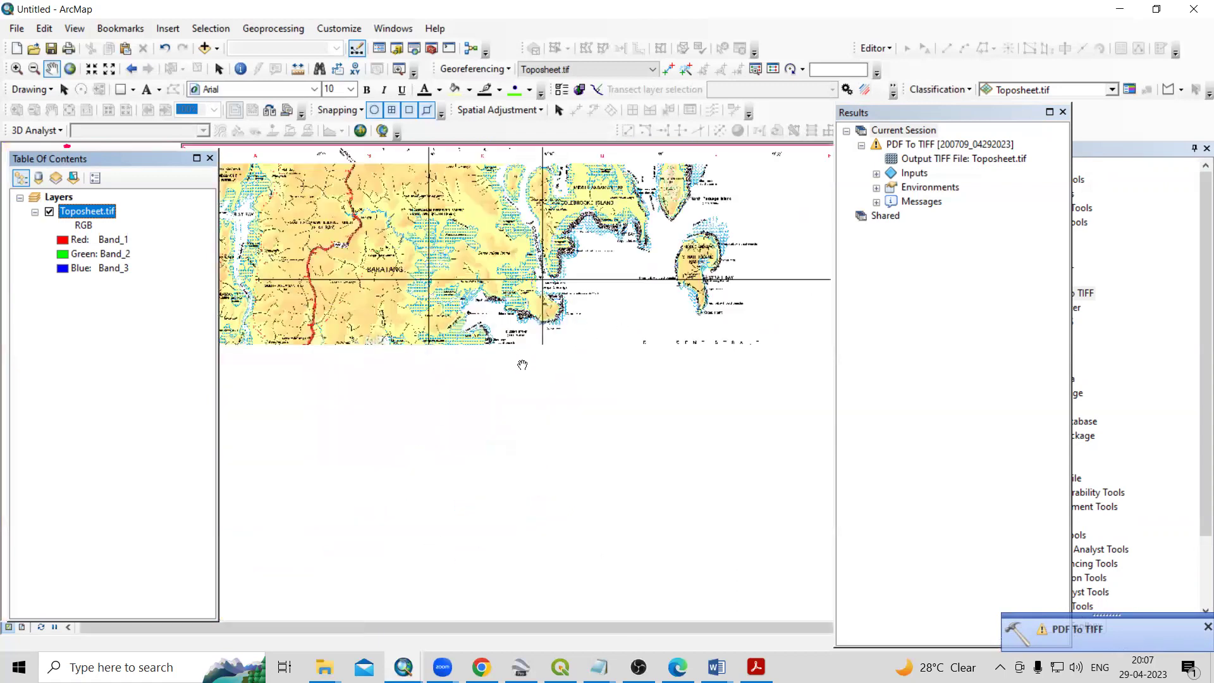
left_click(1062, 111)
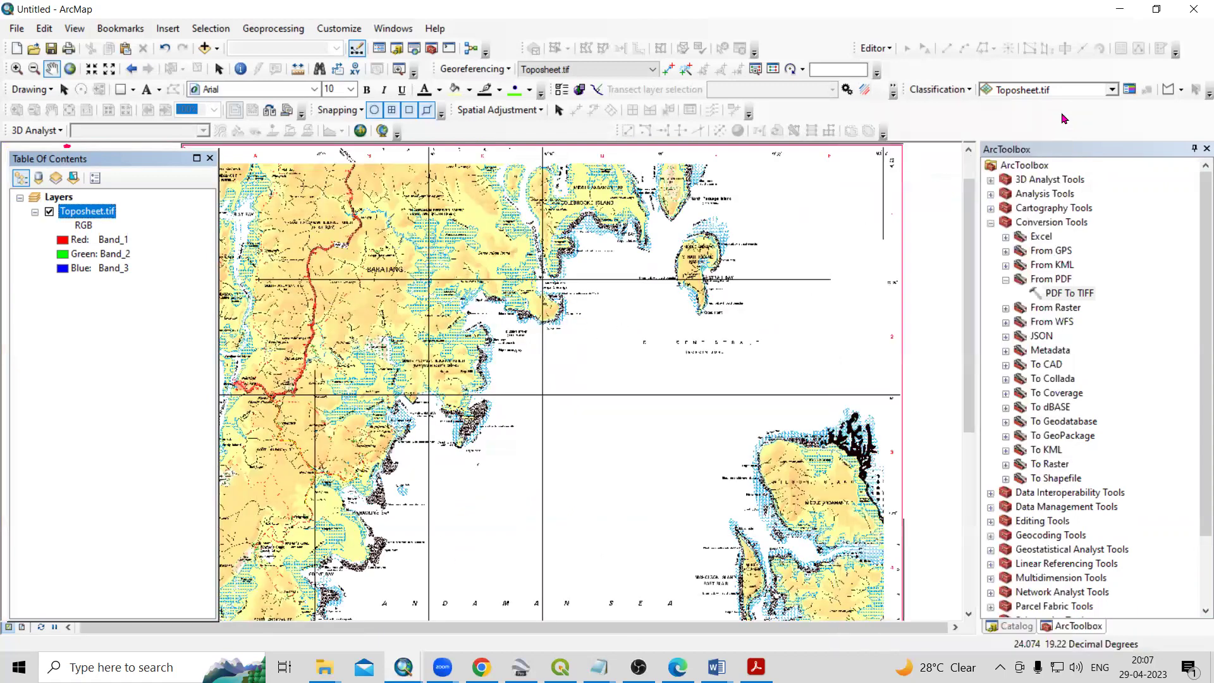
Step: Open PDF To TIFF in batch mode and set row 1's input to D46U16_86D16.pdf
right_click(1073, 297)
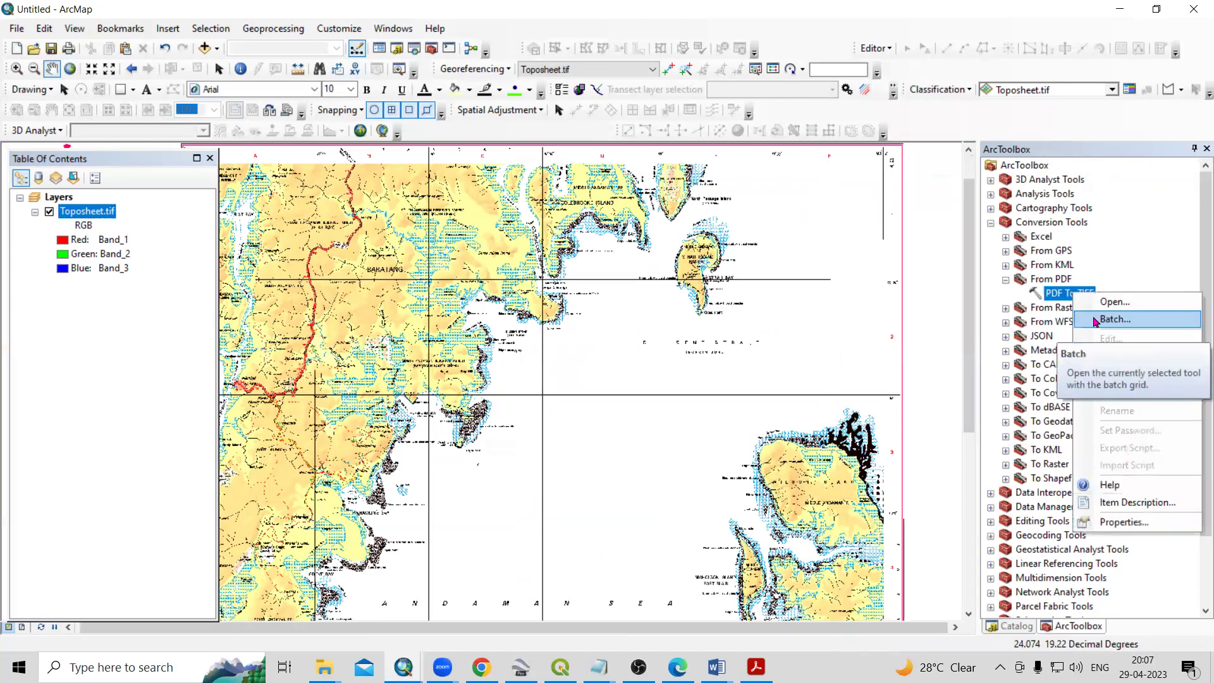
left_click(1114, 319)
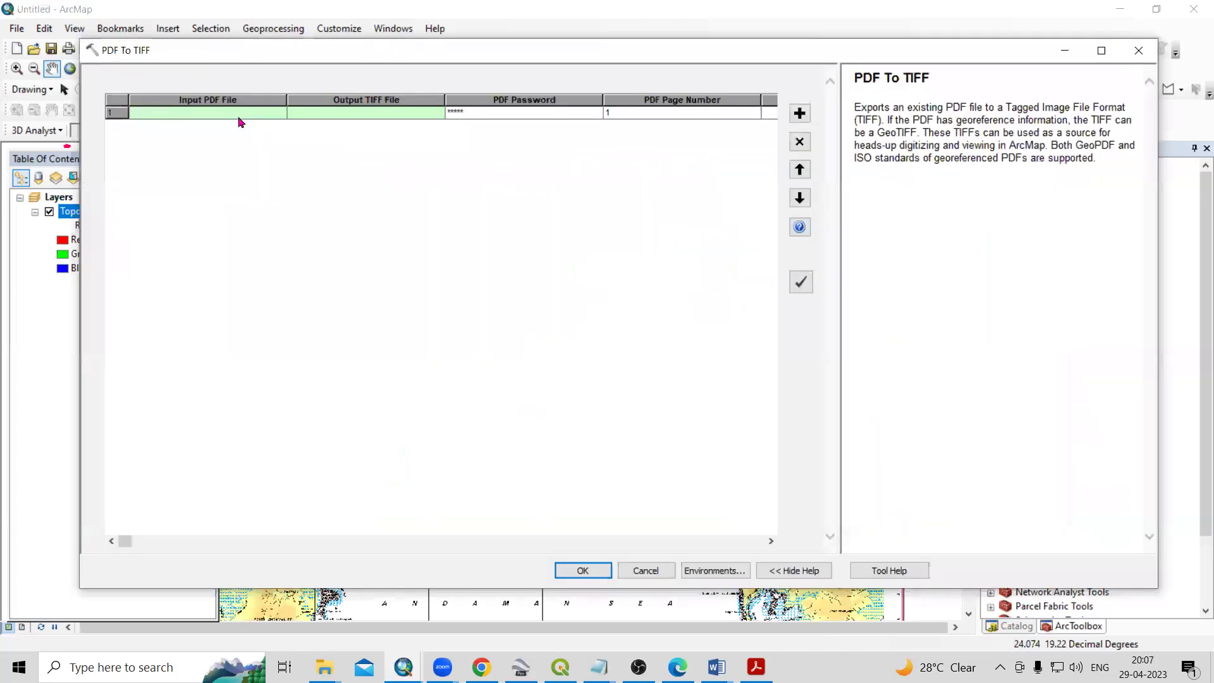
left_click(214, 116)
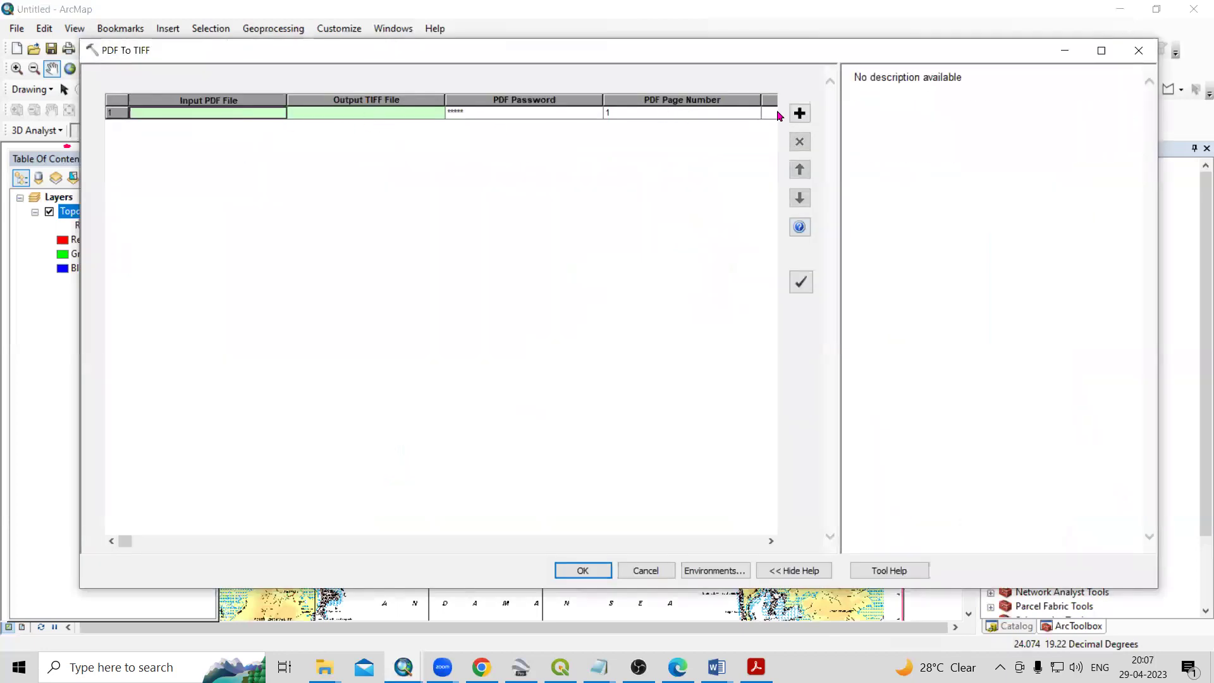
double_click(230, 115)
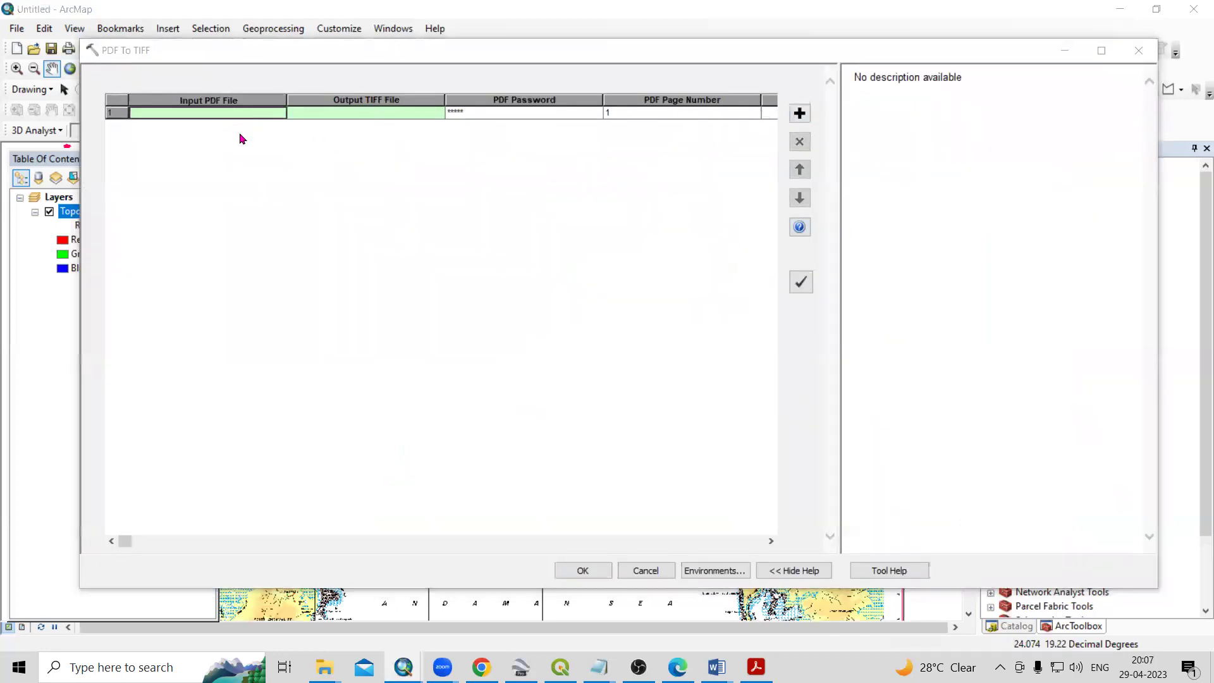
left_click(805, 96)
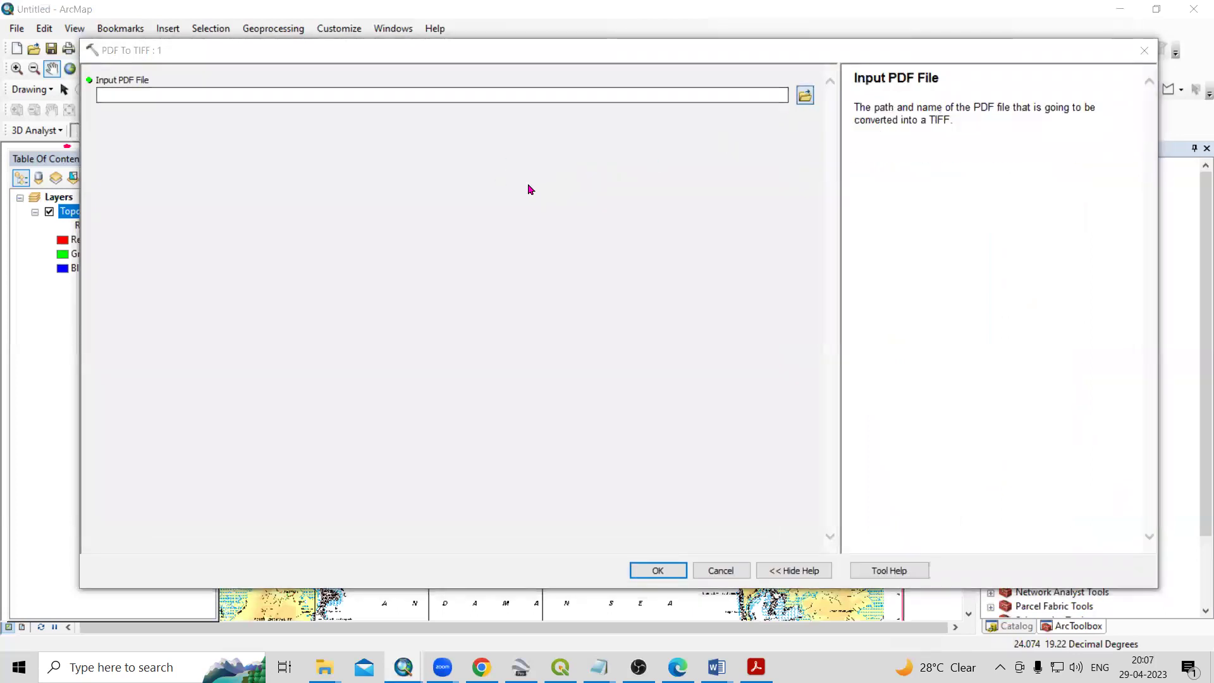
scroll(562, 259, "down", 3)
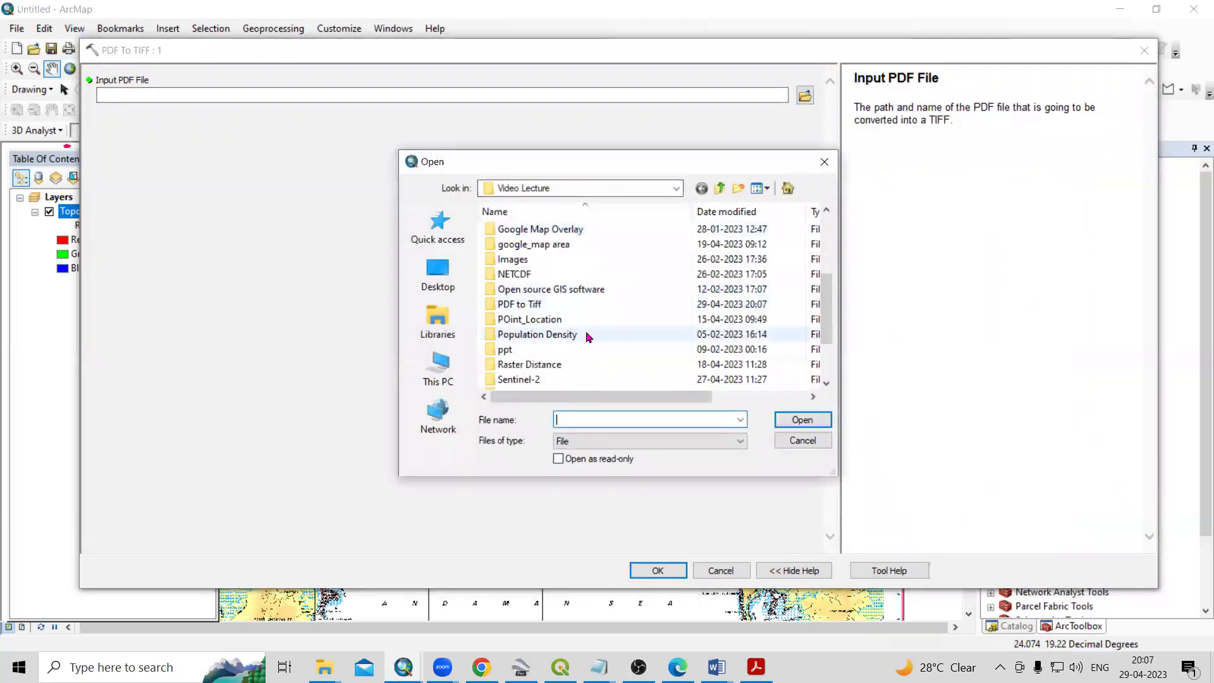
double_click(537, 305)
left_click(531, 229)
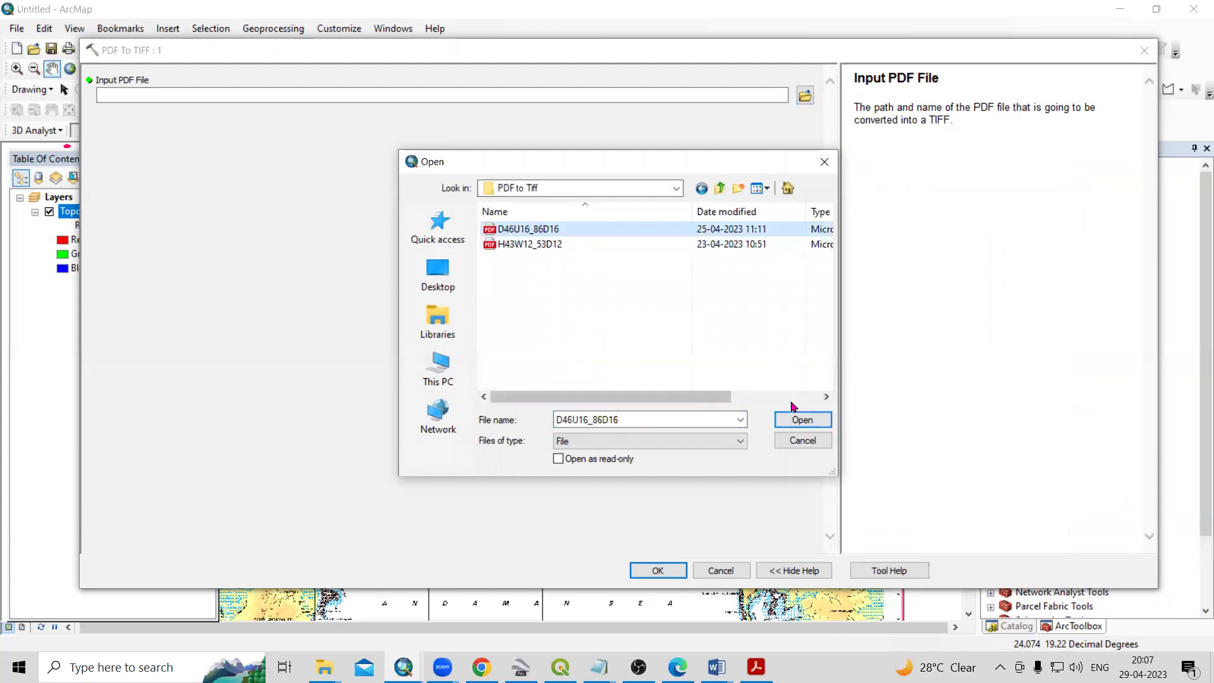
left_click(802, 420)
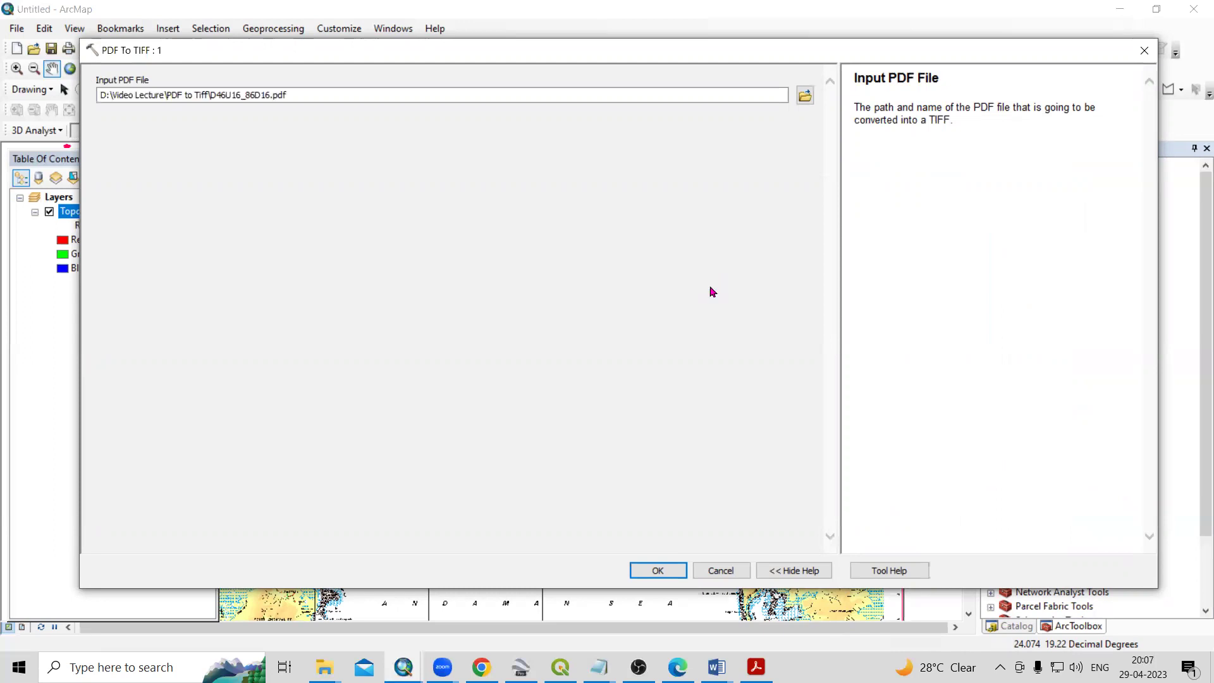
key("Return")
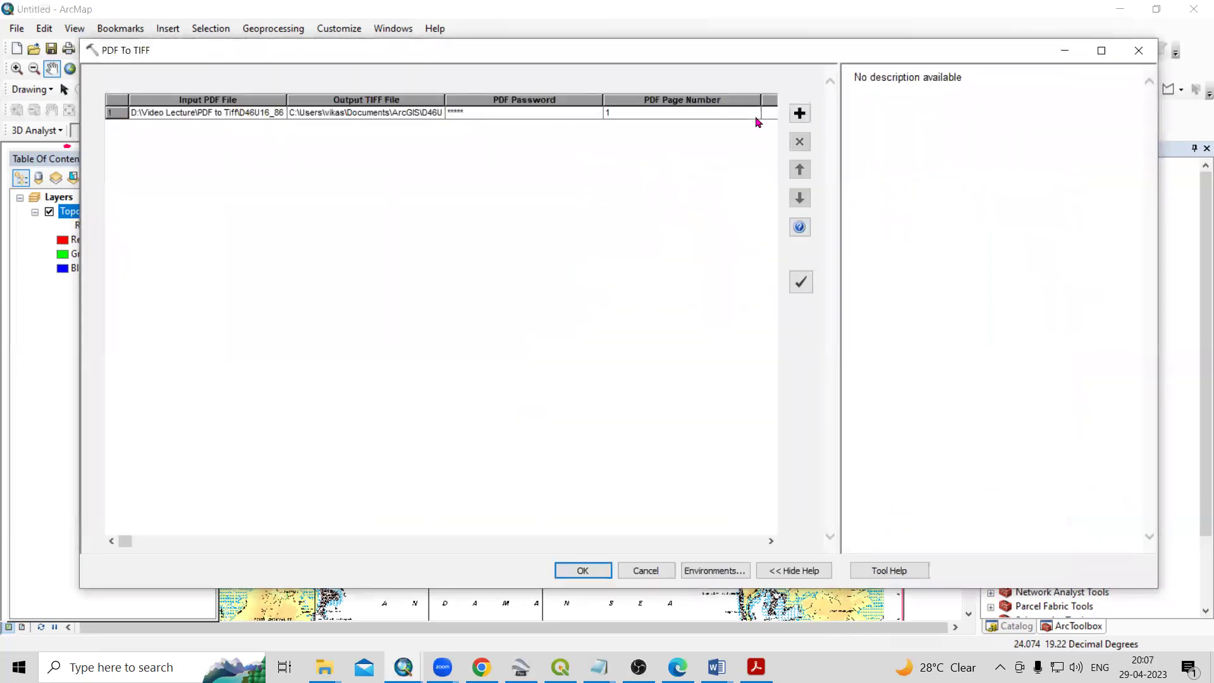
Step: Add a second batch row with H43W12_53D12.pdf as its input PDF
left_click(800, 114)
double_click(253, 126)
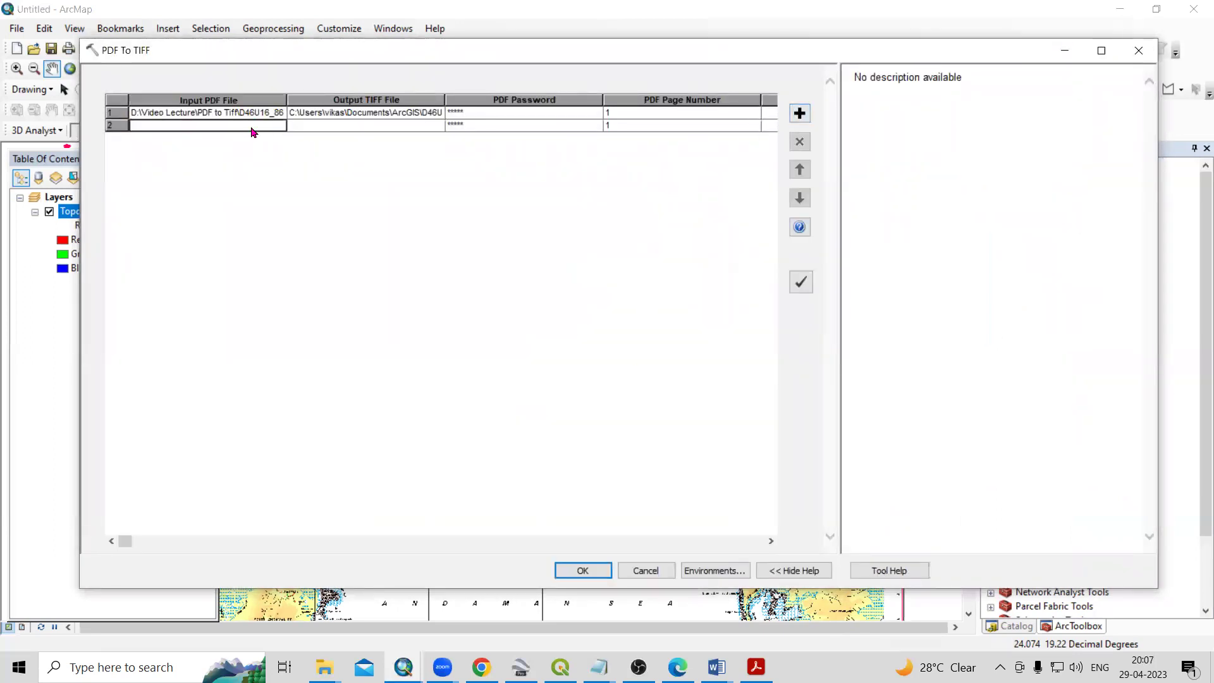
left_click(804, 114)
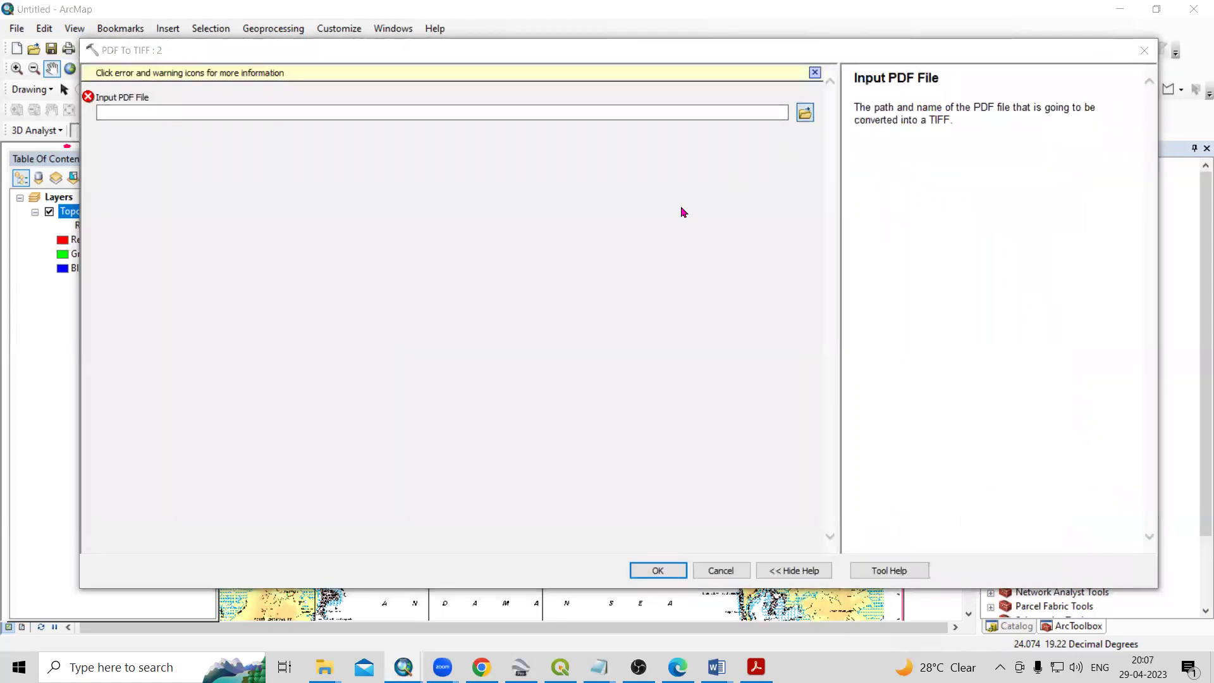
scroll(549, 345, "down", 4)
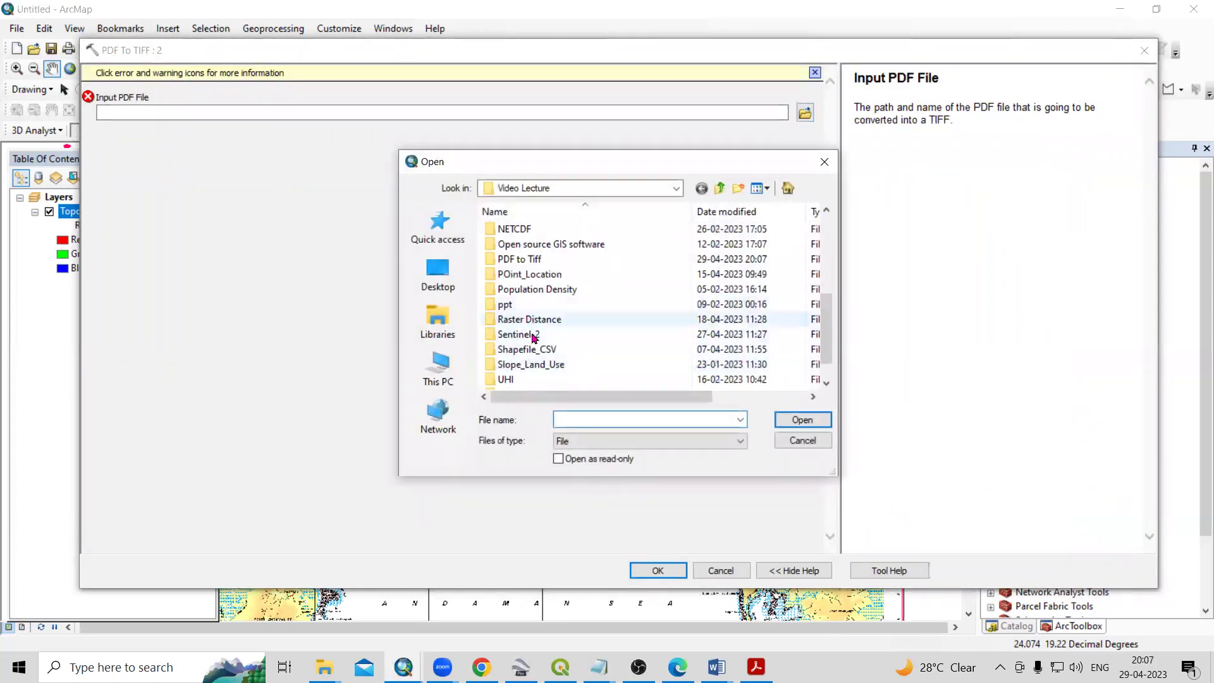
scroll(535, 335, "down", 1)
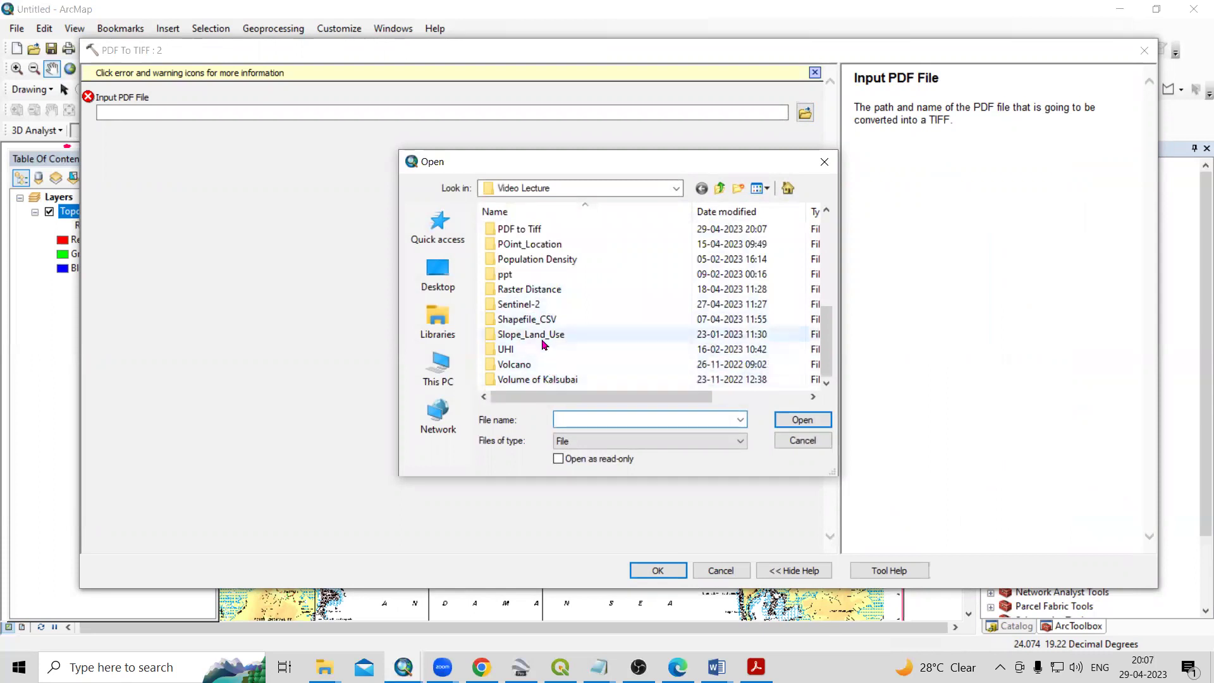
double_click(548, 231)
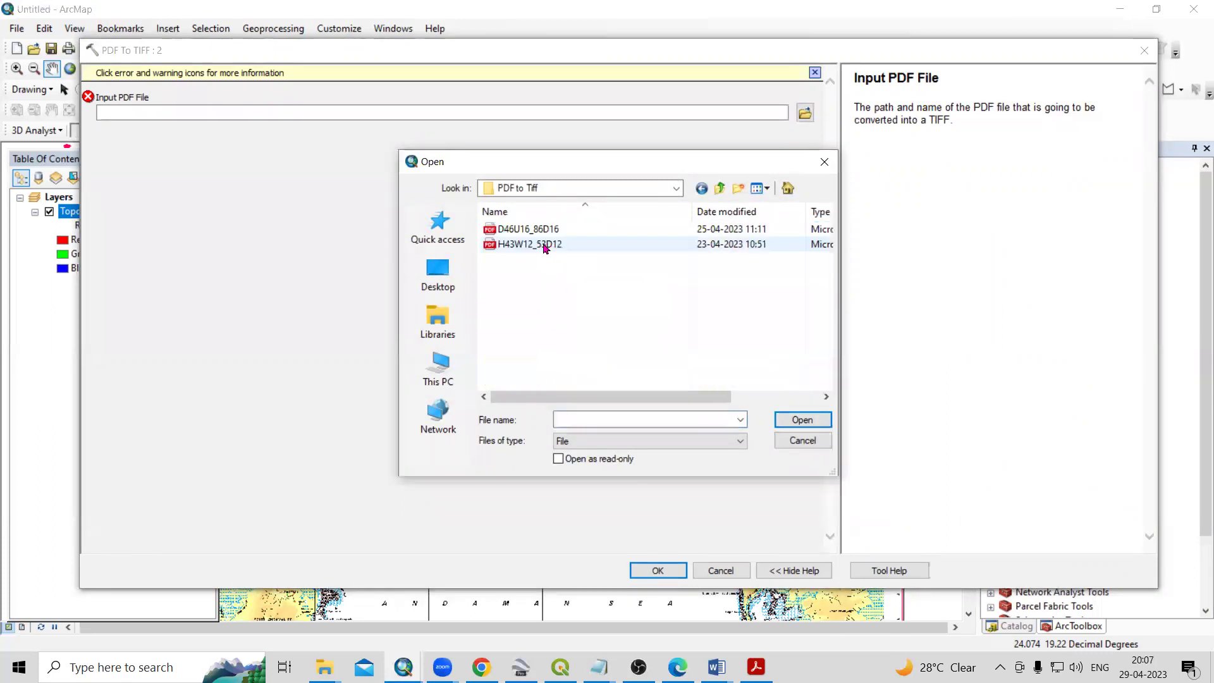
left_click(548, 245)
left_click(802, 421)
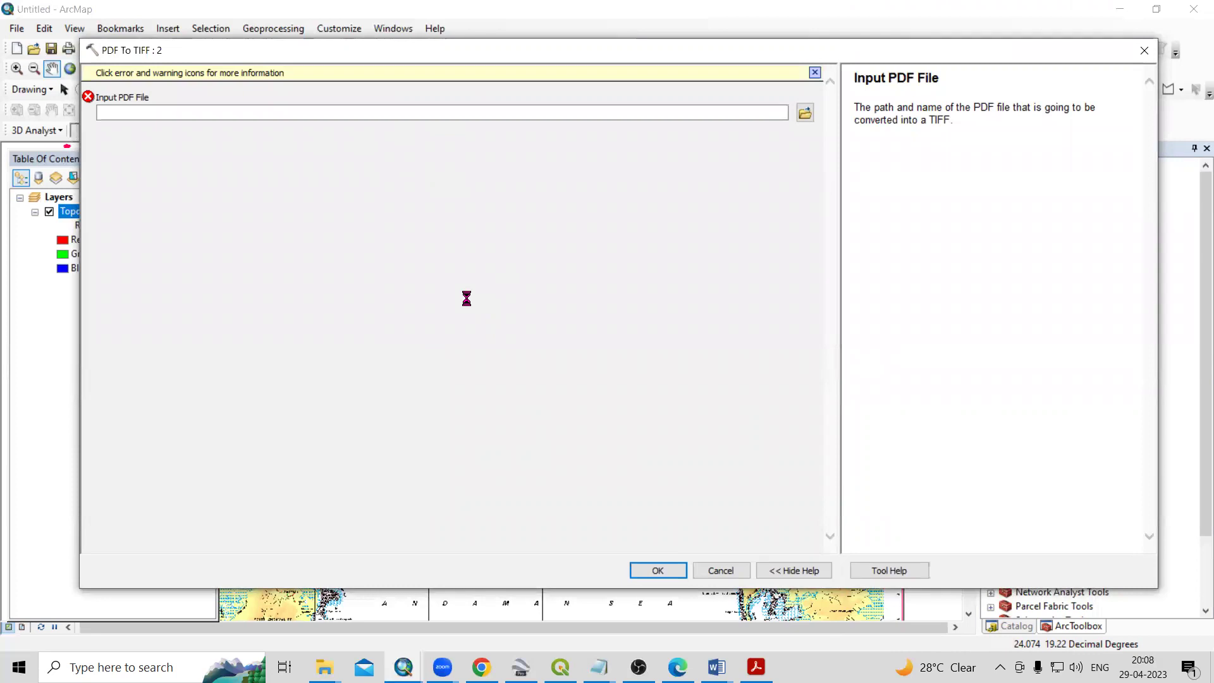
left_click(652, 568)
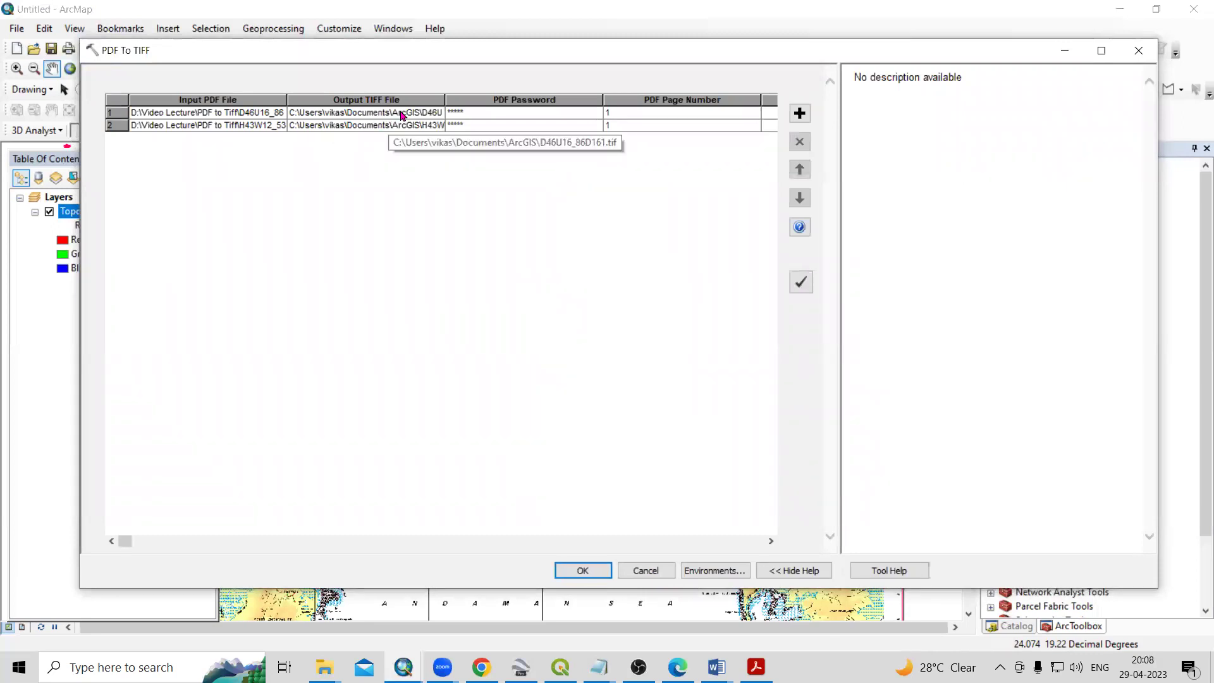
Step: Clear the default output TIFF paths from both batch rows
left_click(429, 113)
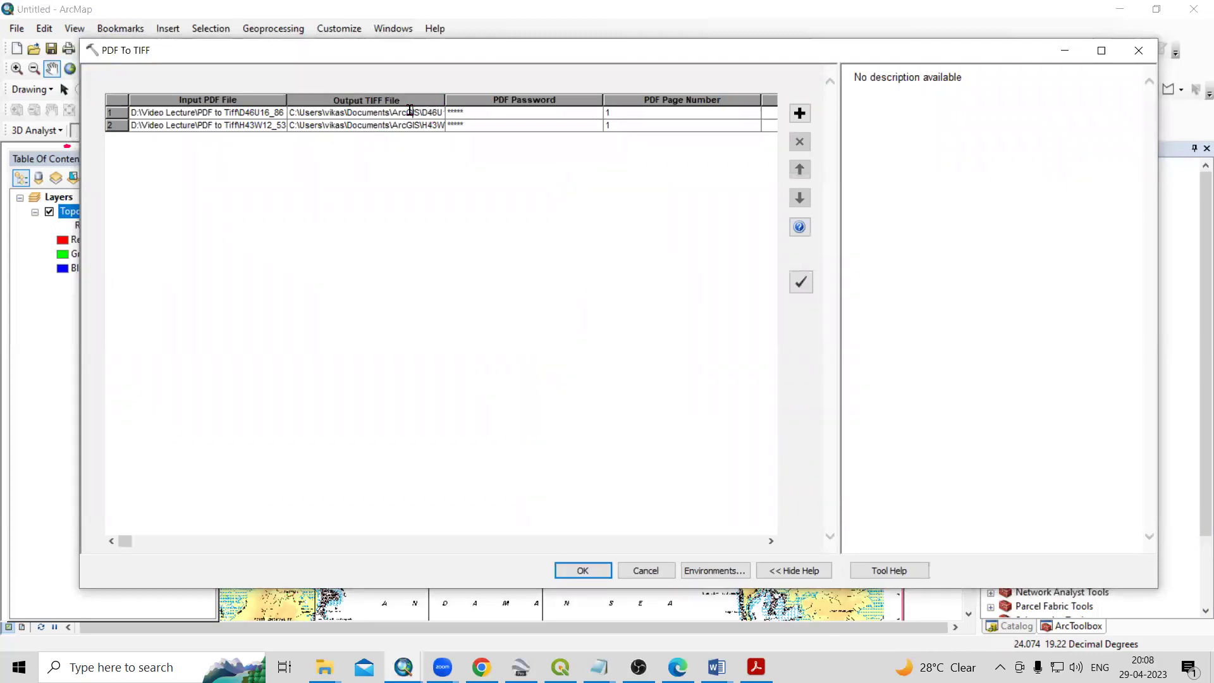
double_click(410, 112)
left_click_drag(394, 112, 467, 116)
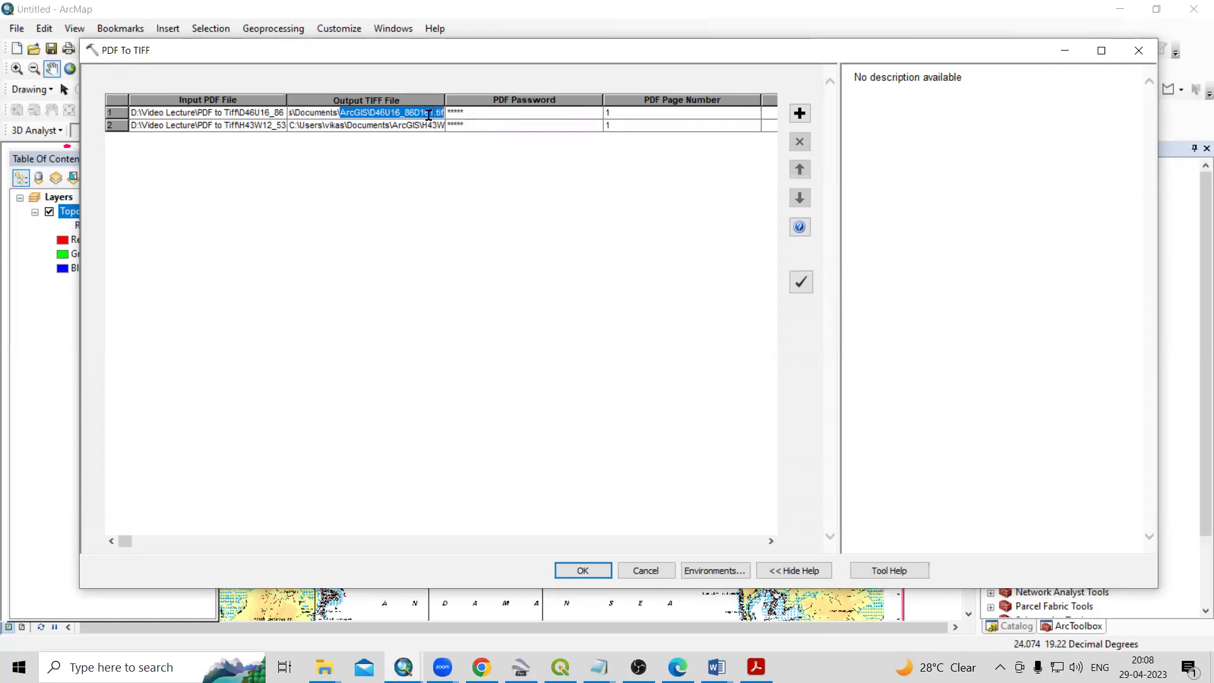
left_click(436, 113)
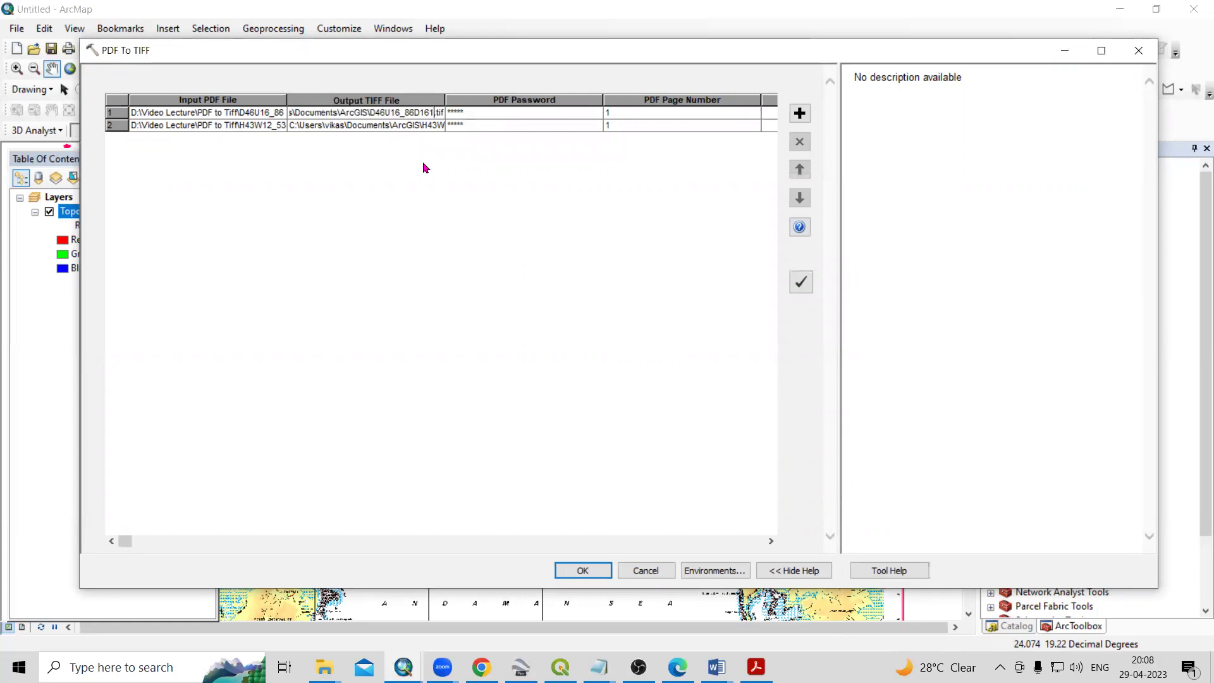
double_click(340, 112)
key("ctrl+a")
key("Delete")
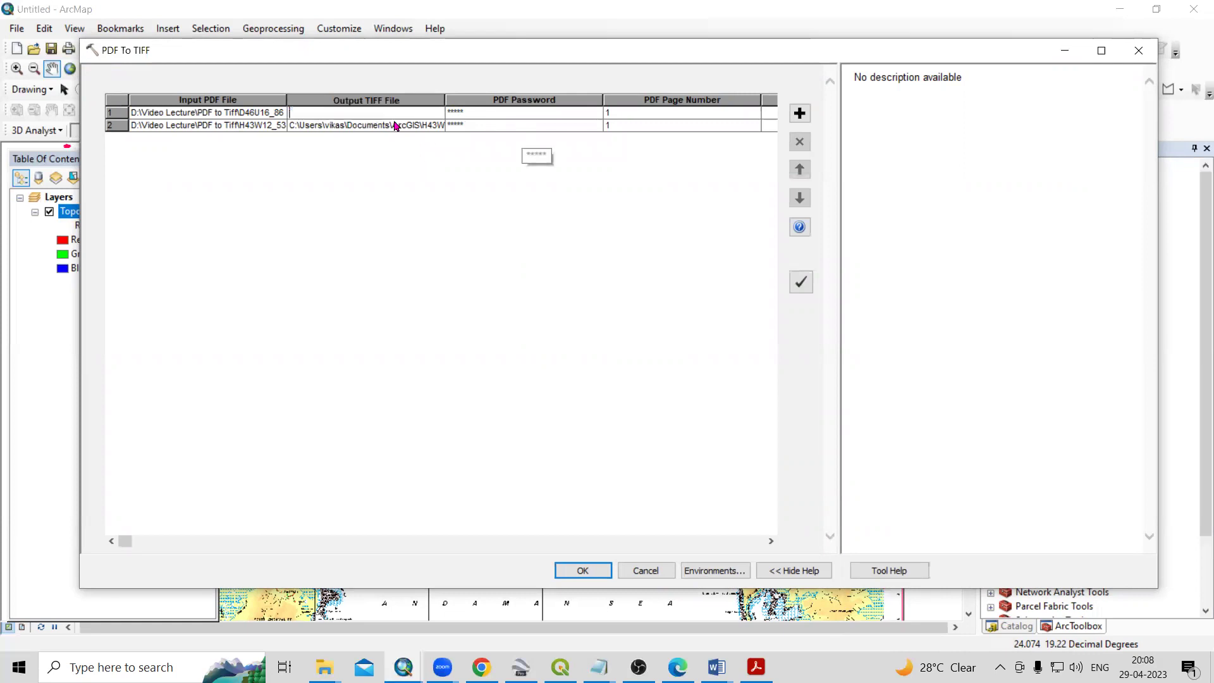
left_click(290, 126)
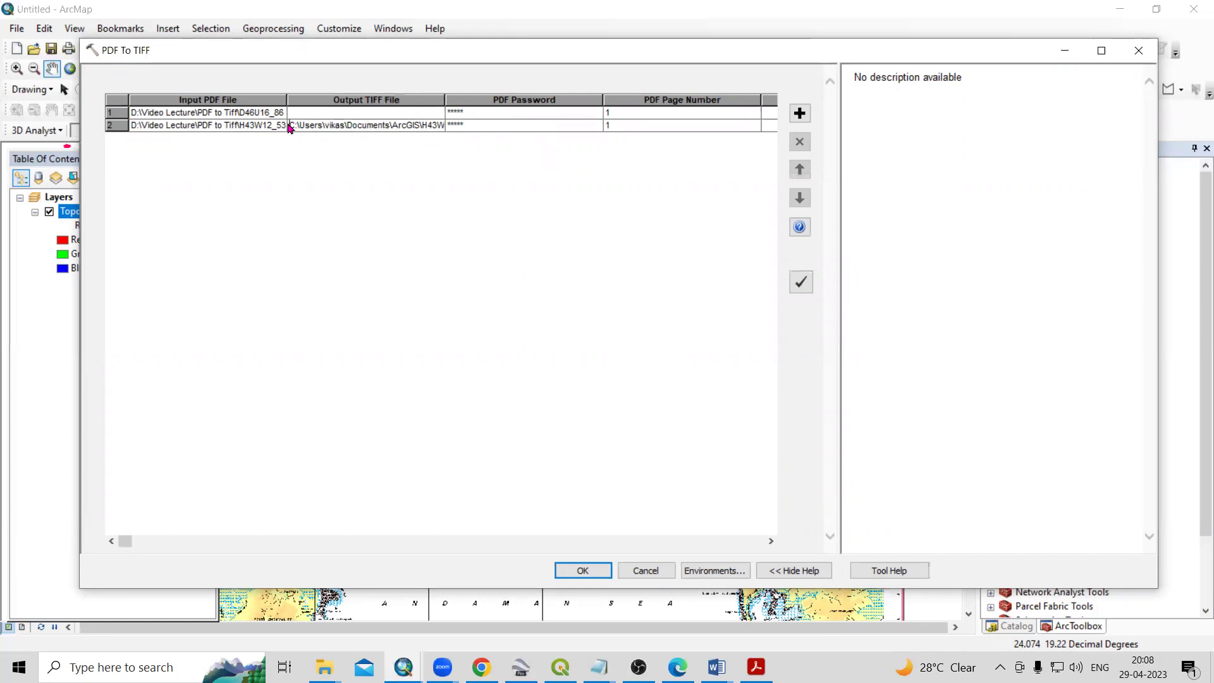
left_click(479, 131)
left_click(428, 122)
double_click(428, 122)
key("Delete")
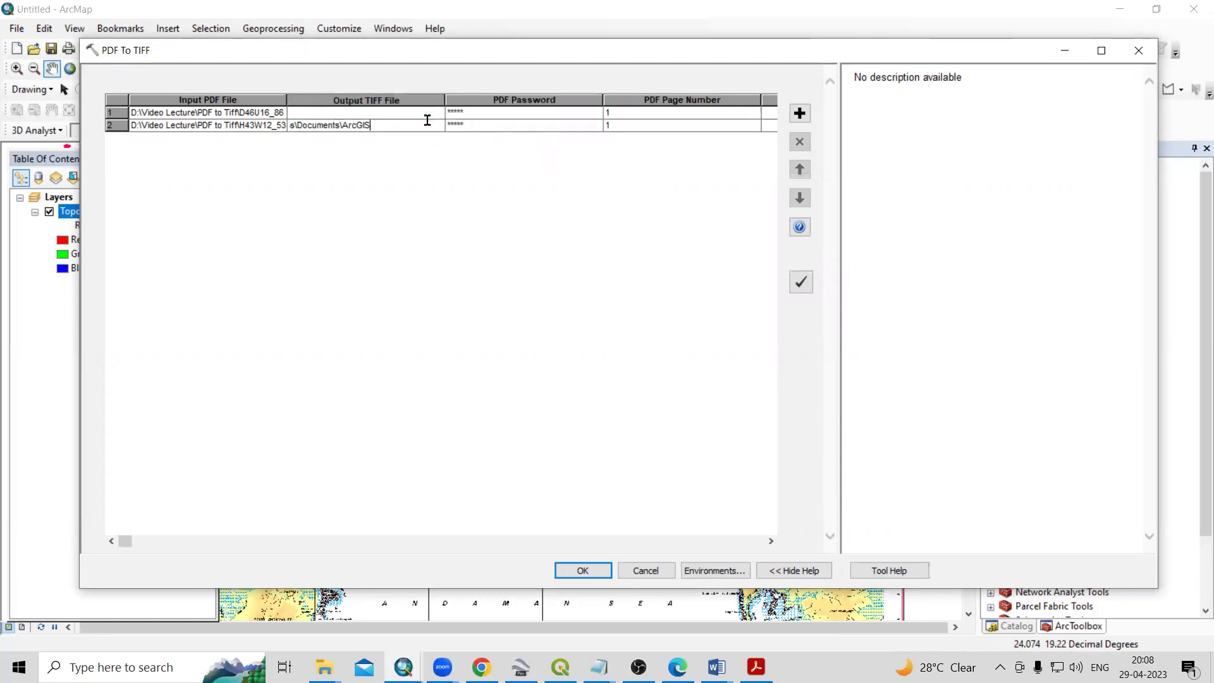
key("BackSpace")
key("BackSpace")
key("BackSpace")
key("BackSpace")
key("BackSpace")
key("BackSpace")
key("BackSpace")
key("BackSpace")
key("BackSpace")
key("BackSpace")
key("BackSpace")
key("BackSpace")
key("BackSpace")
key("BackSpace")
key("BackSpace")
key("BackSpace")
key("BackSpace")
key("BackSpace")
key("BackSpace")
key("BackSpace")
Step: Save row 1's output as Topo1.tif in the PDF to Tiff folder
double_click(341, 119)
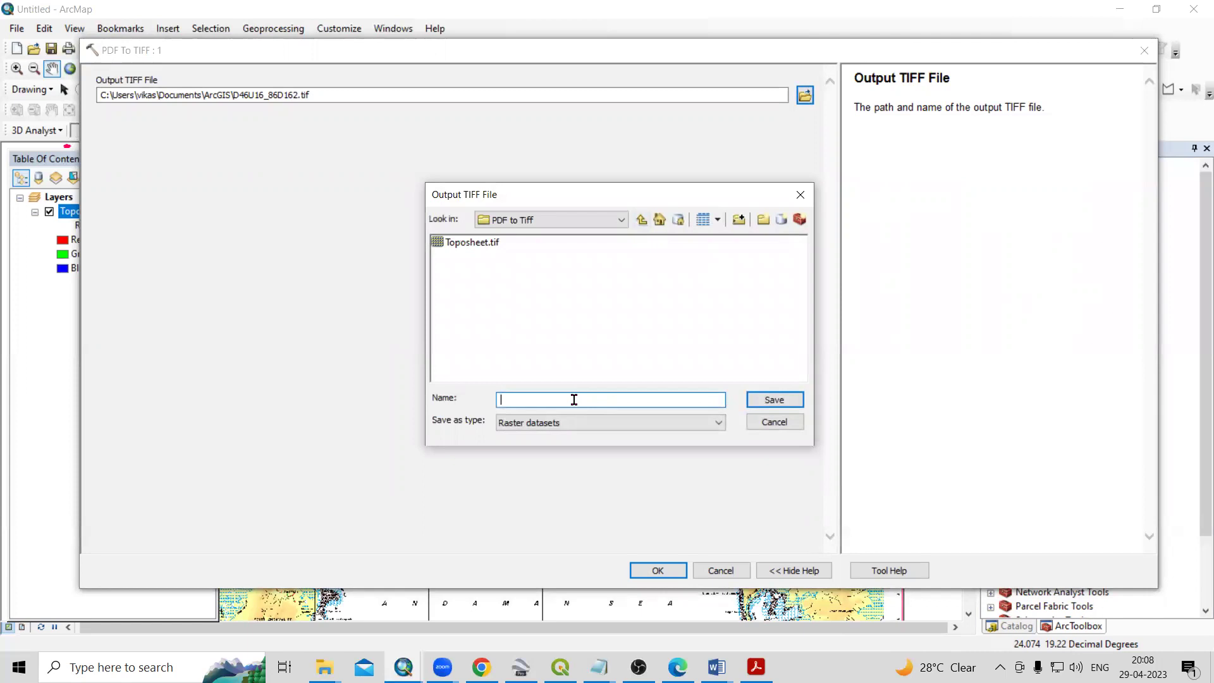
type("Topo1.tif")
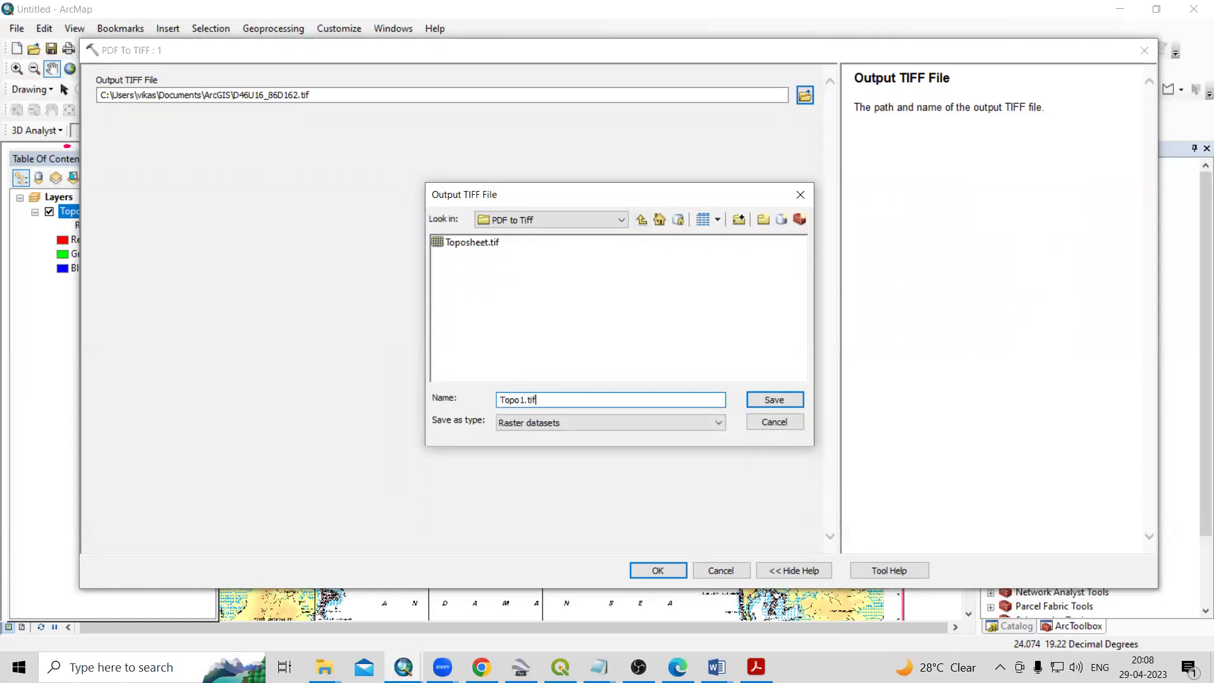
left_click(771, 404)
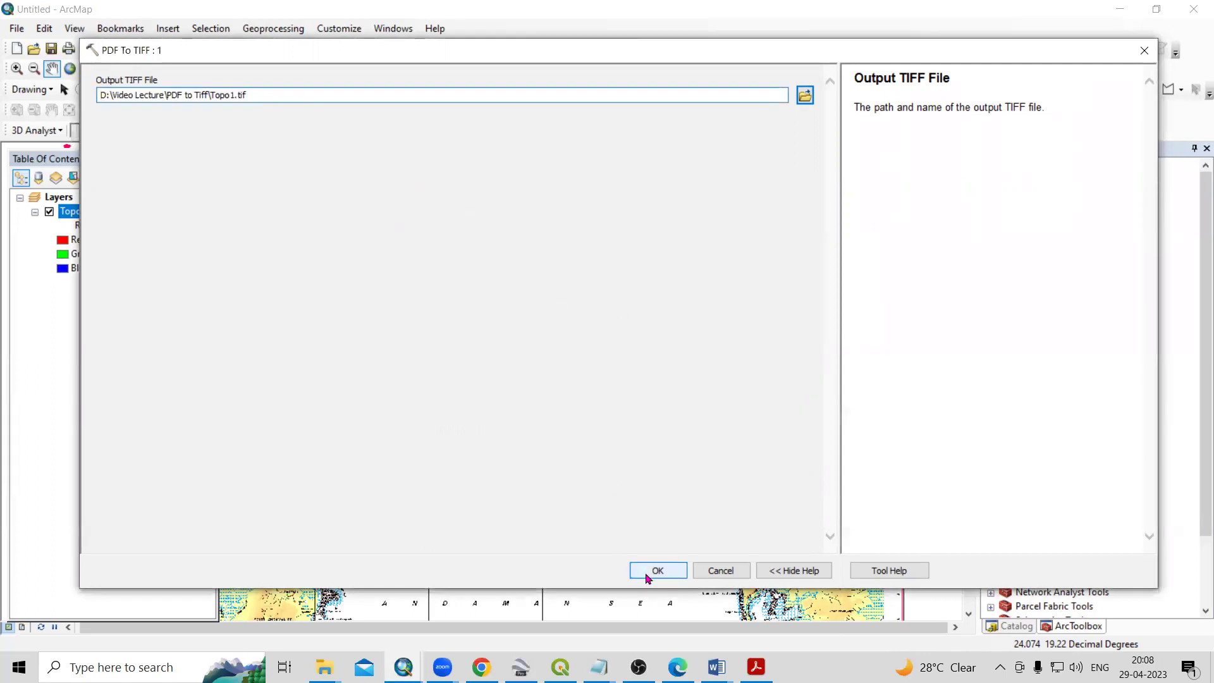
left_click(651, 572)
Step: Save row 2's output as Topo_2.tif in the PDF to Tiff folder
double_click(398, 125)
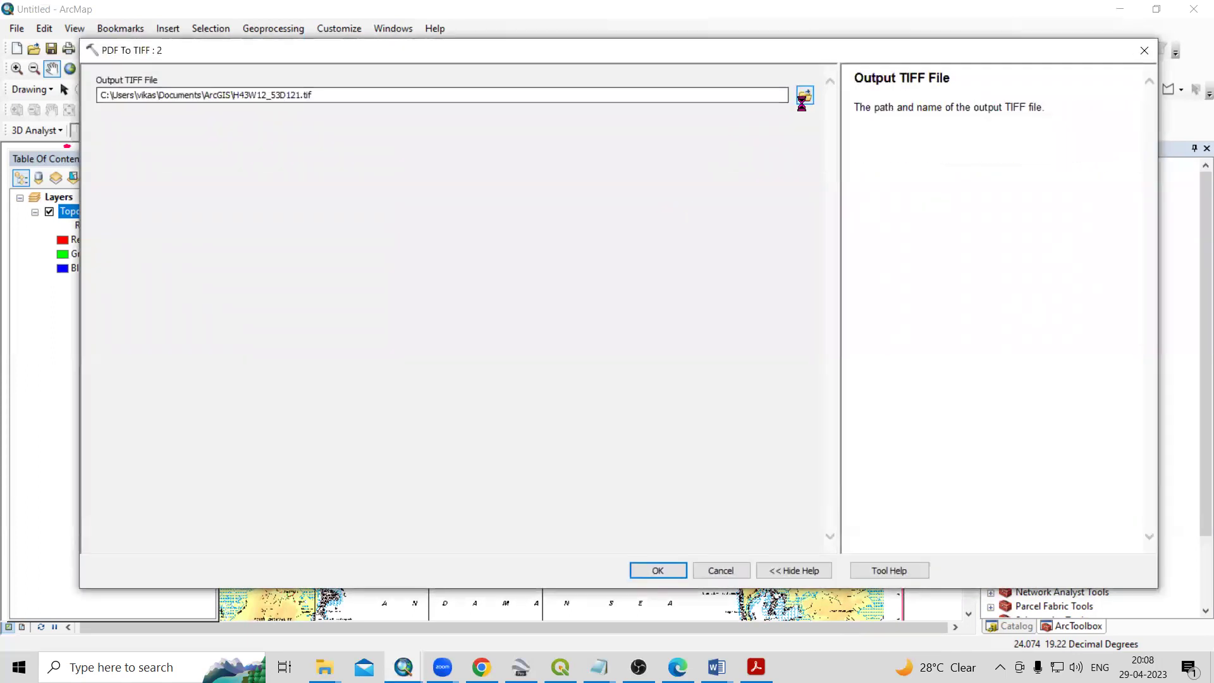
left_click(805, 96)
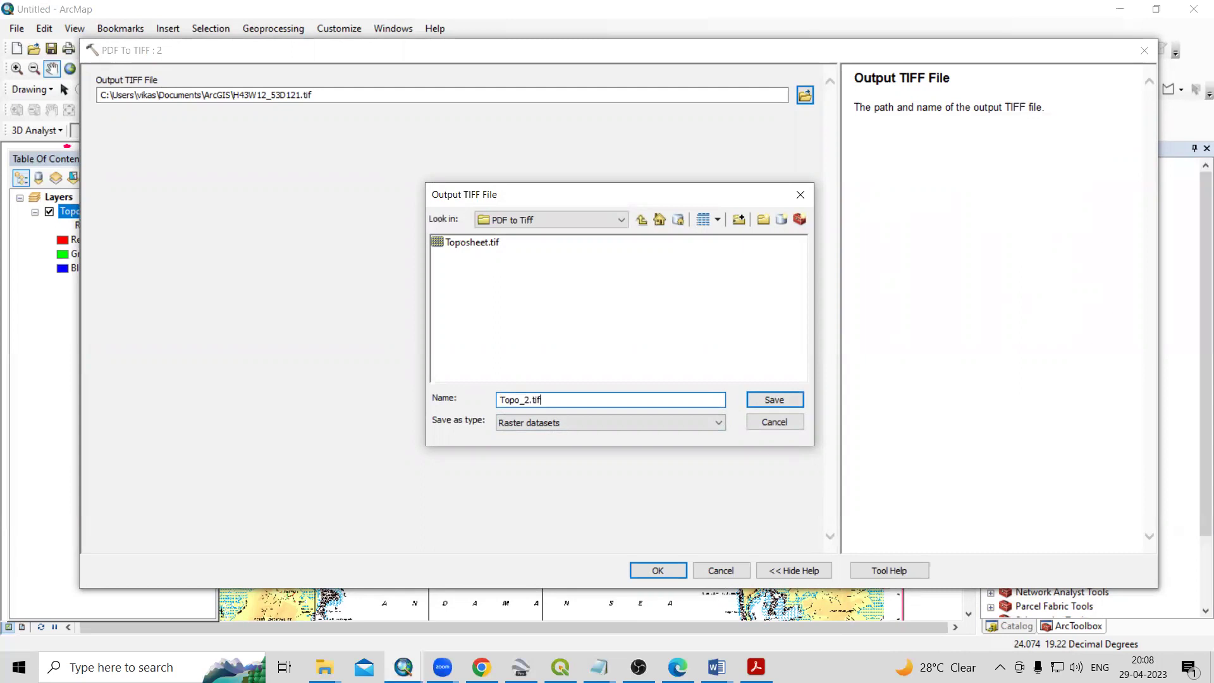
left_click(770, 401)
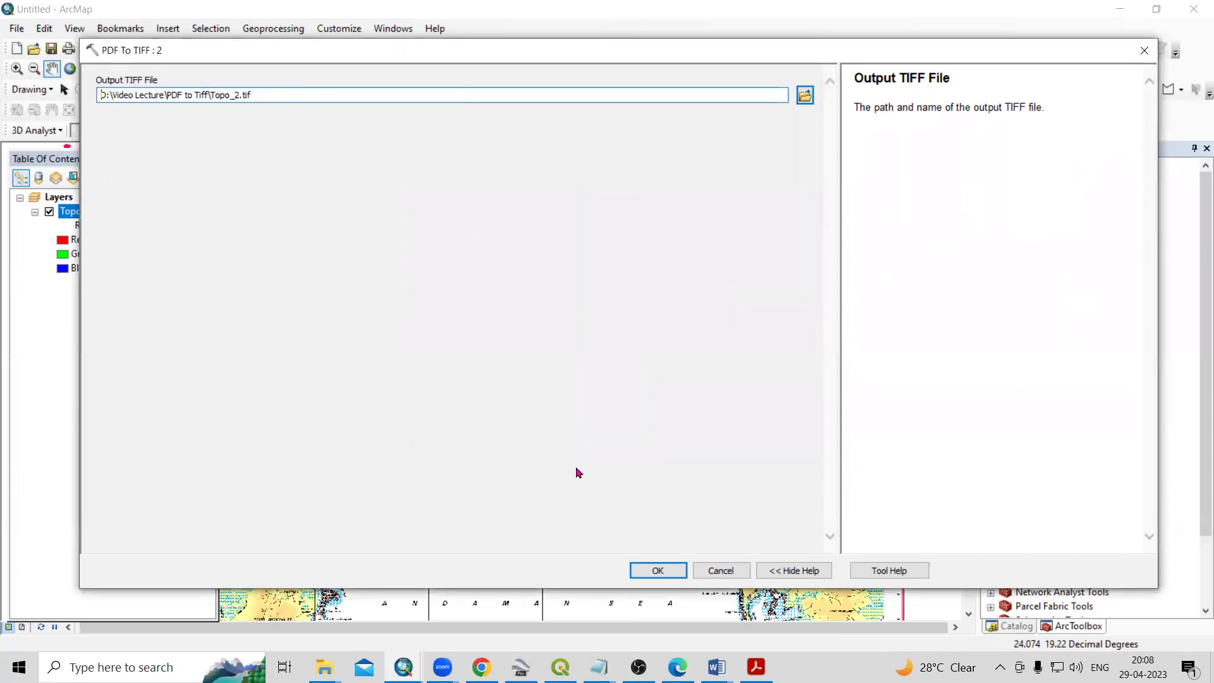
left_click(658, 571)
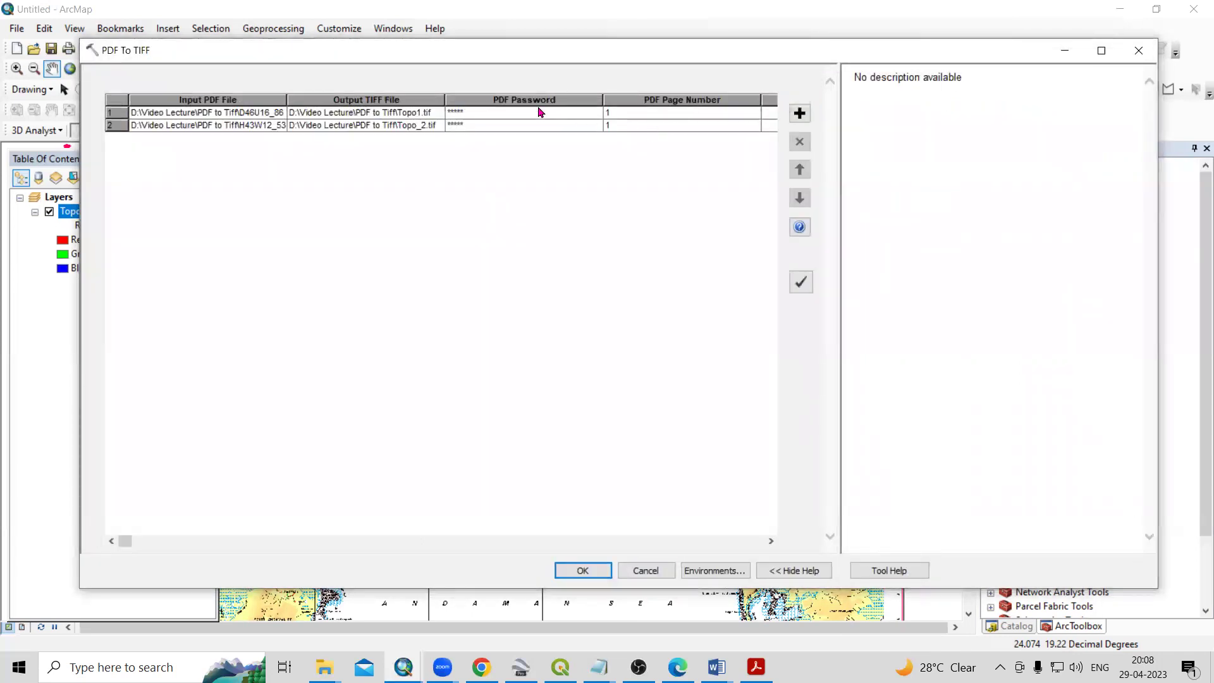
left_click(522, 114)
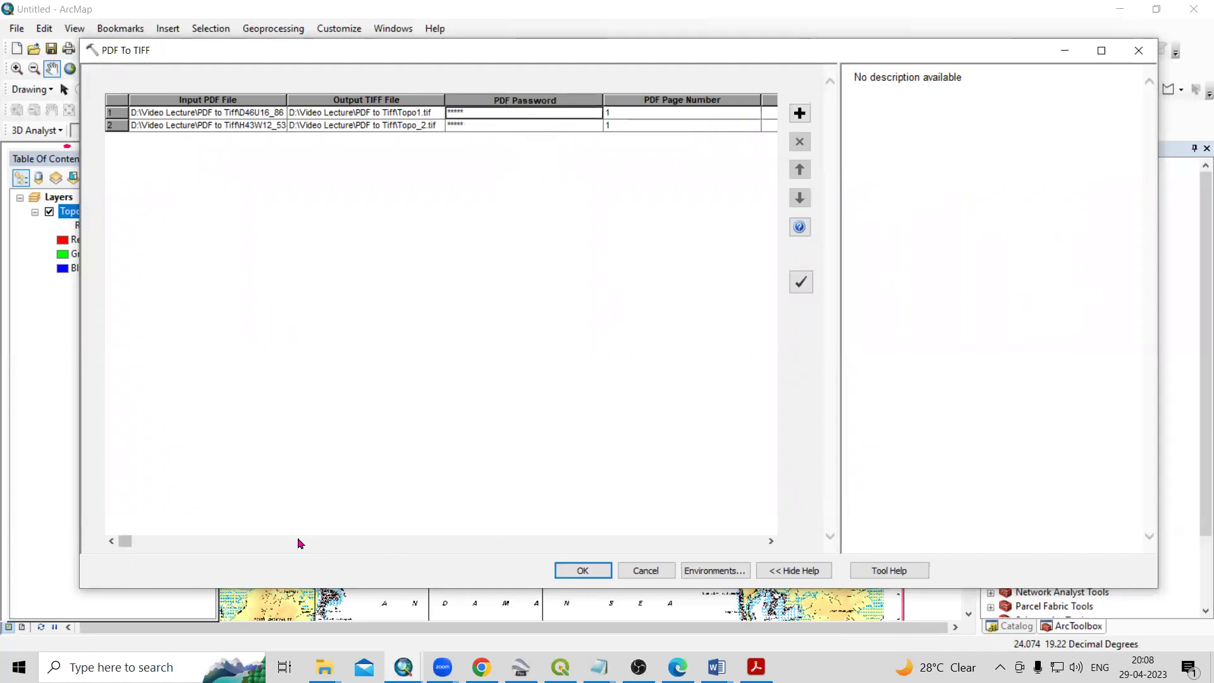
Step: Run the batch PDF To TIFF conversion of both topo sheets, adding Topo_2.tif (H43W12) as an RGB layer
left_click(583, 571)
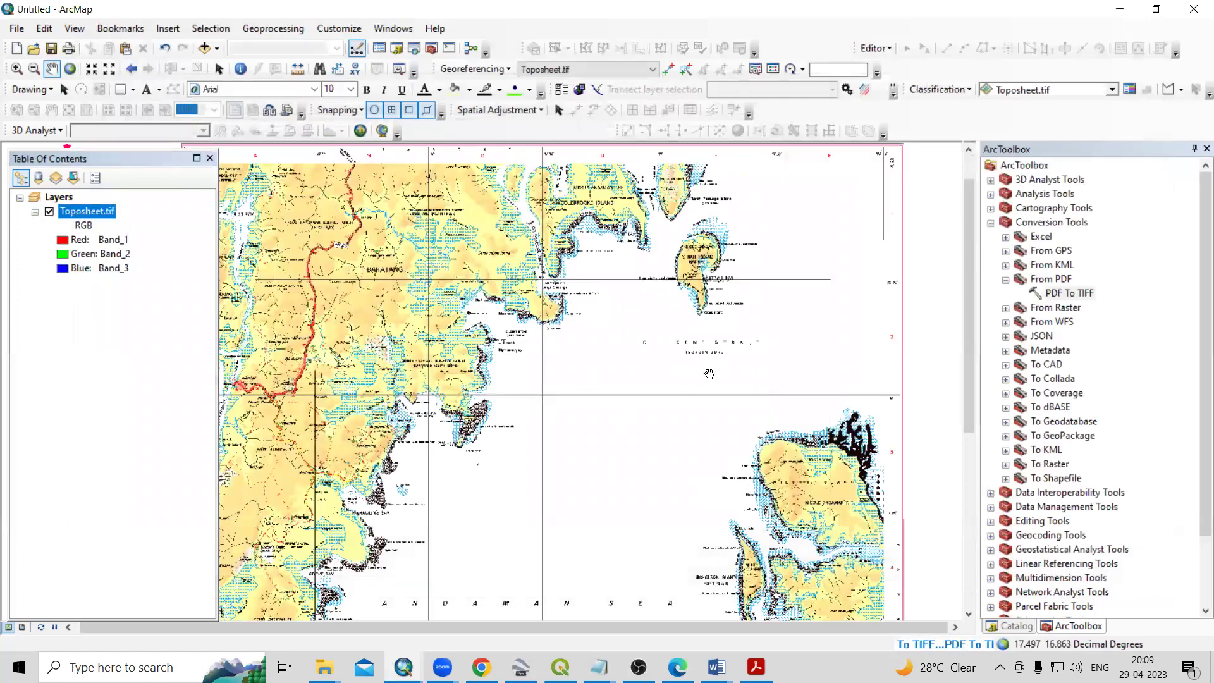
scroll(656, 326, "up", 1)
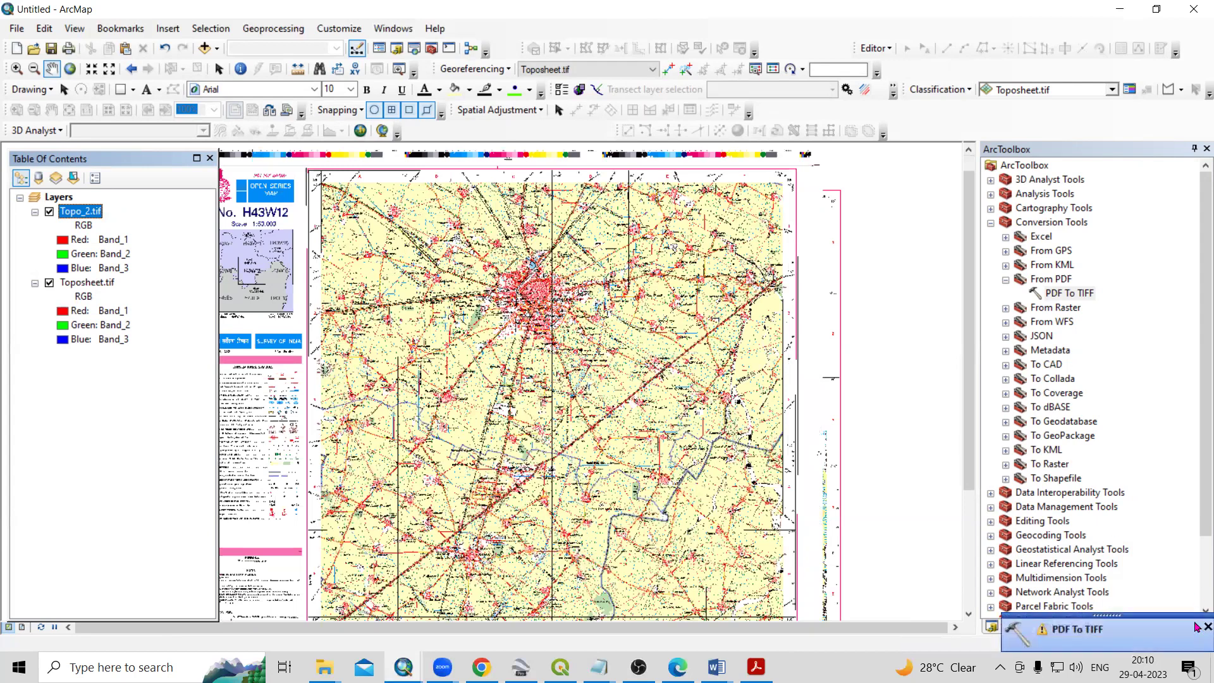
Step: Add Topo1.tif from the PDF to Tiff folder to the map, building pyramids
left_click(1207, 627)
left_click(1025, 626)
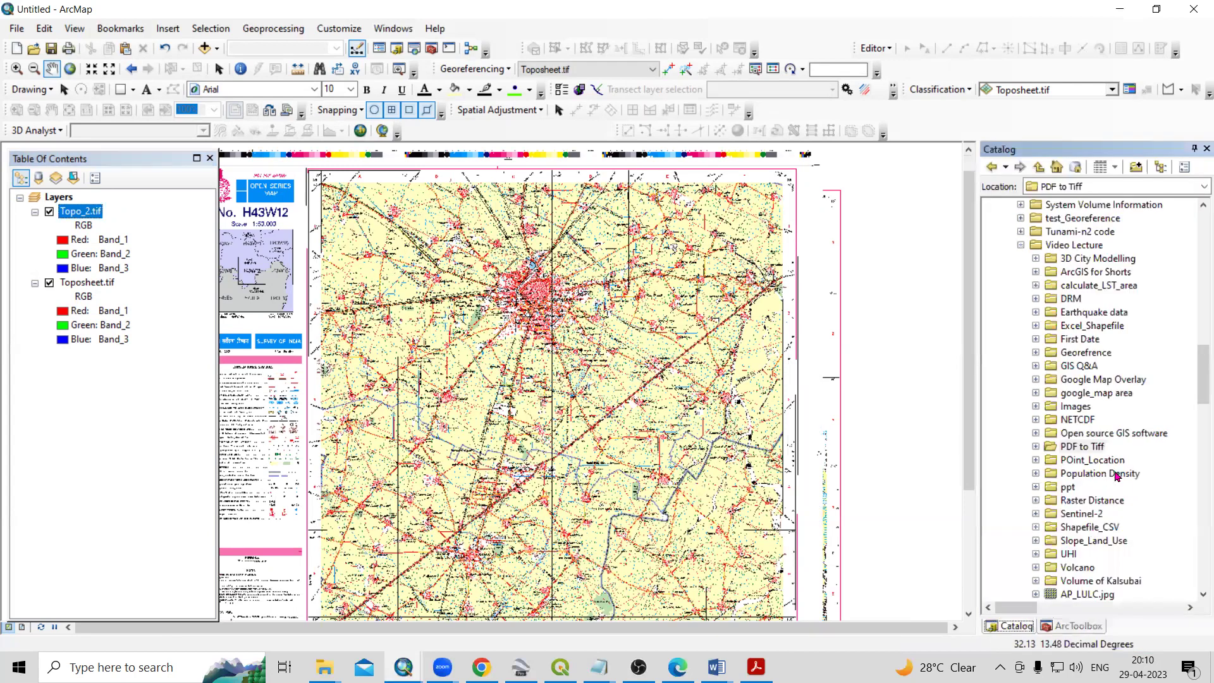
double_click(1095, 448)
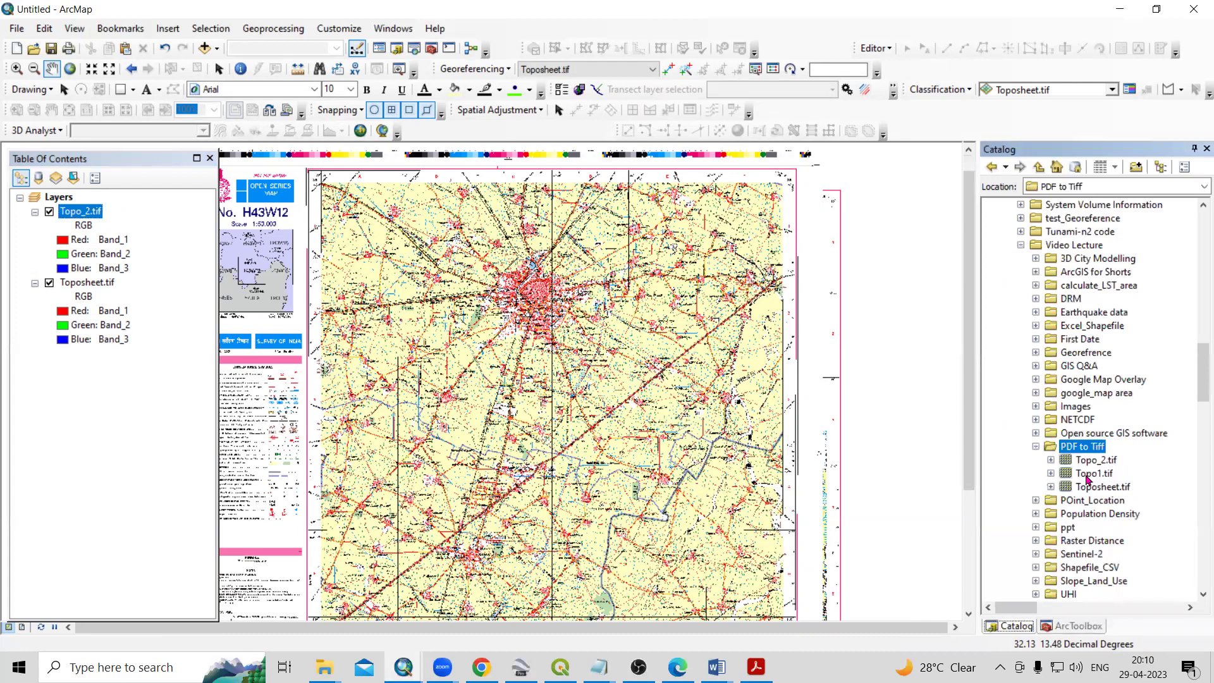
left_click(1089, 474)
key("Up")
left_click(1106, 480)
left_click_drag(751, 474, 705, 466)
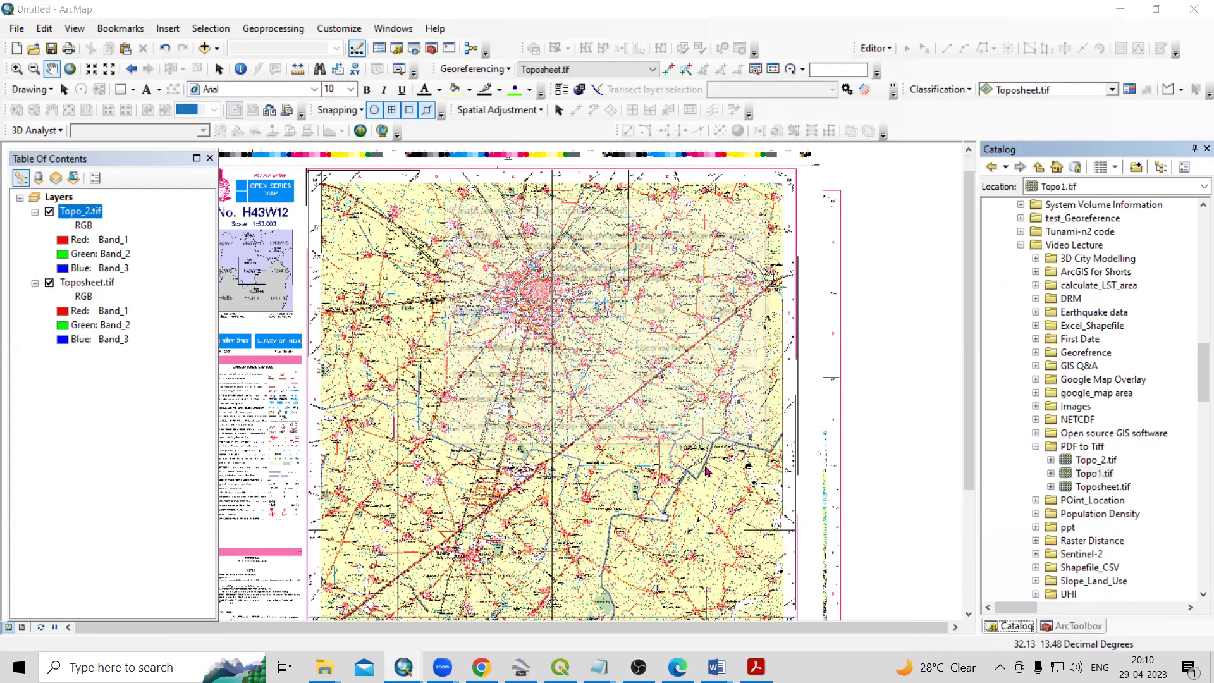
left_click(599, 310)
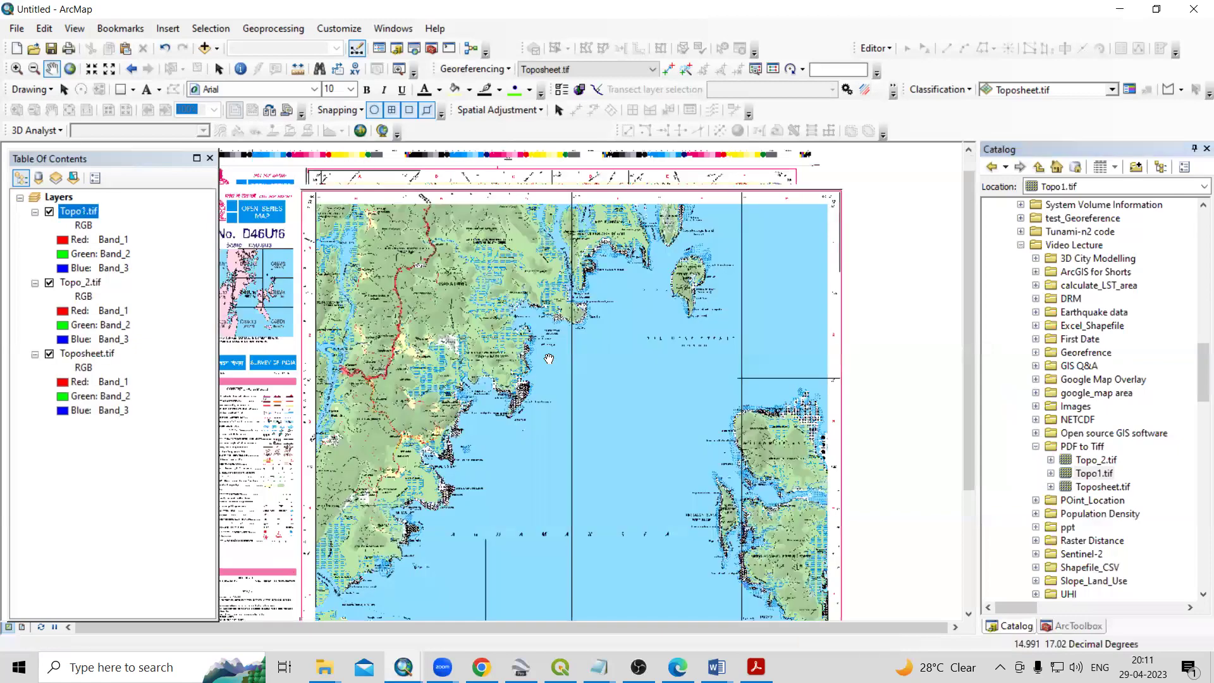
Step: Pan and zoom the map to centre the new Topo1 toposheet
left_click_drag(818, 272, 858, 267)
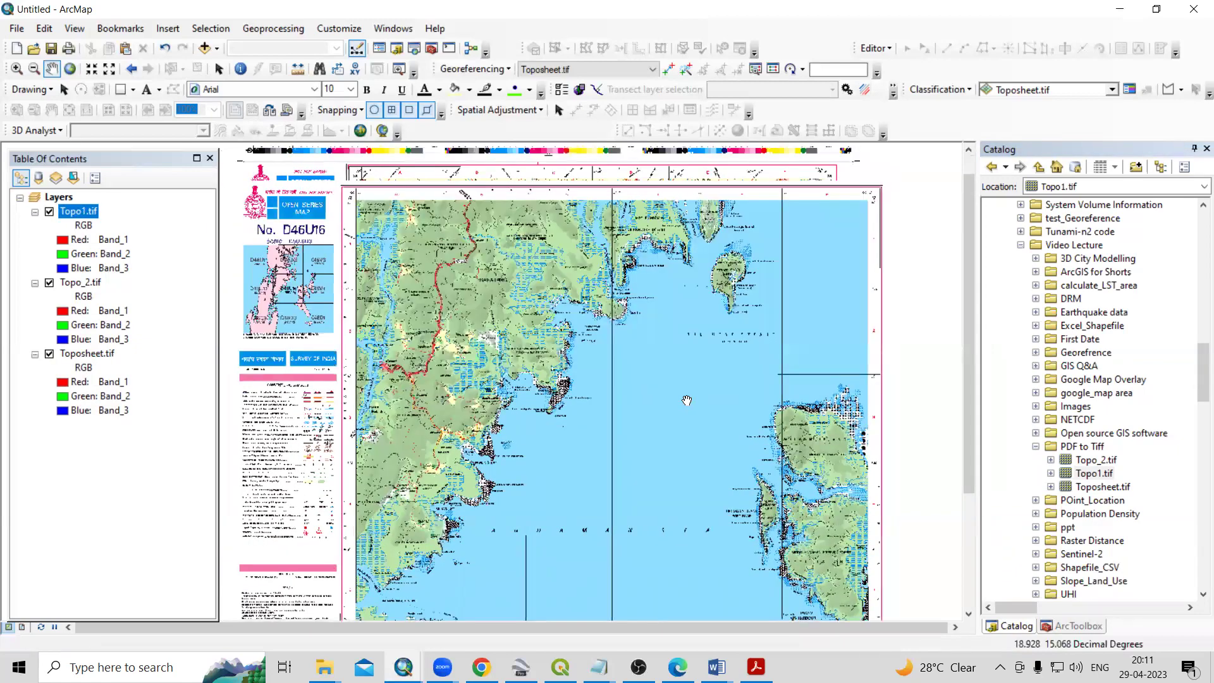
scroll(341, 202, "down", 3)
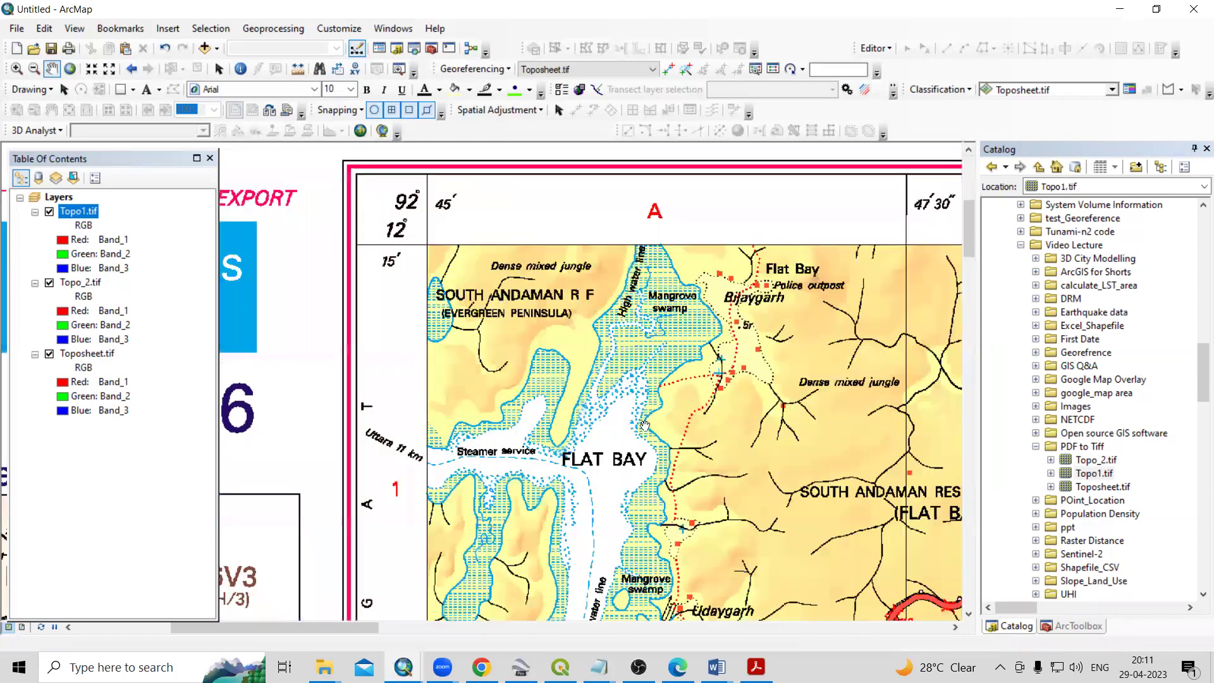
left_click_drag(644, 426, 650, 463)
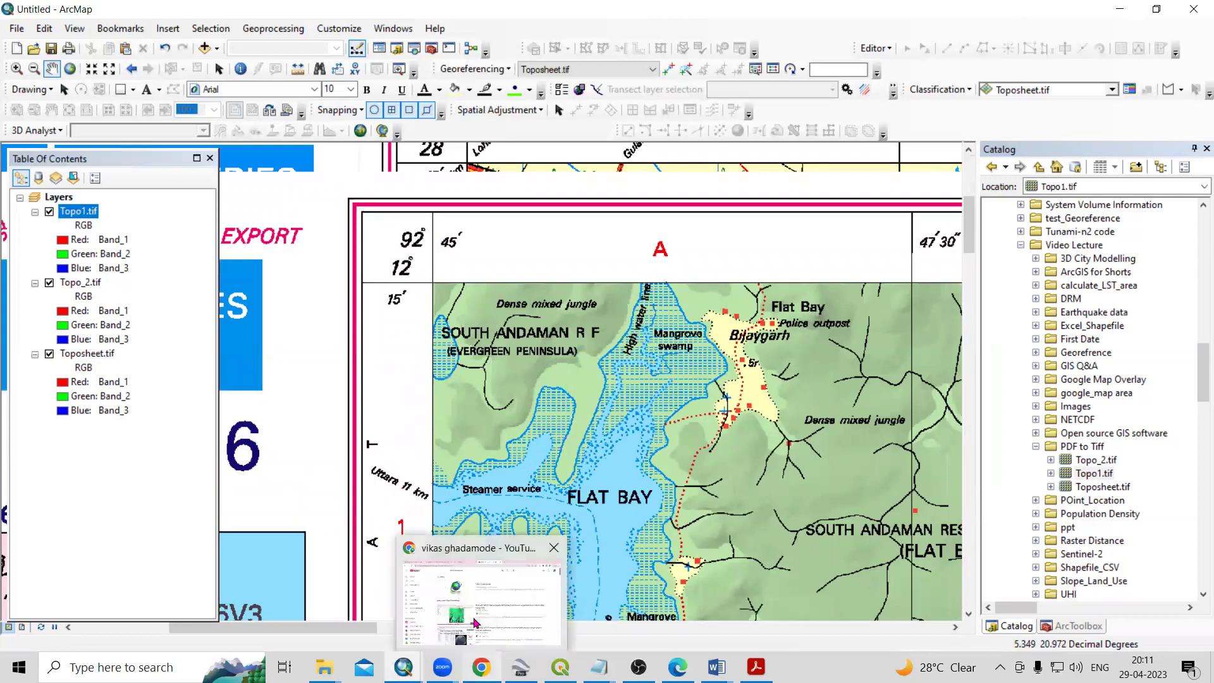
left_click(484, 598)
Step: Open the instructor's YouTube channel from the search results and browse its GIS tutorial videos
left_click(618, 183)
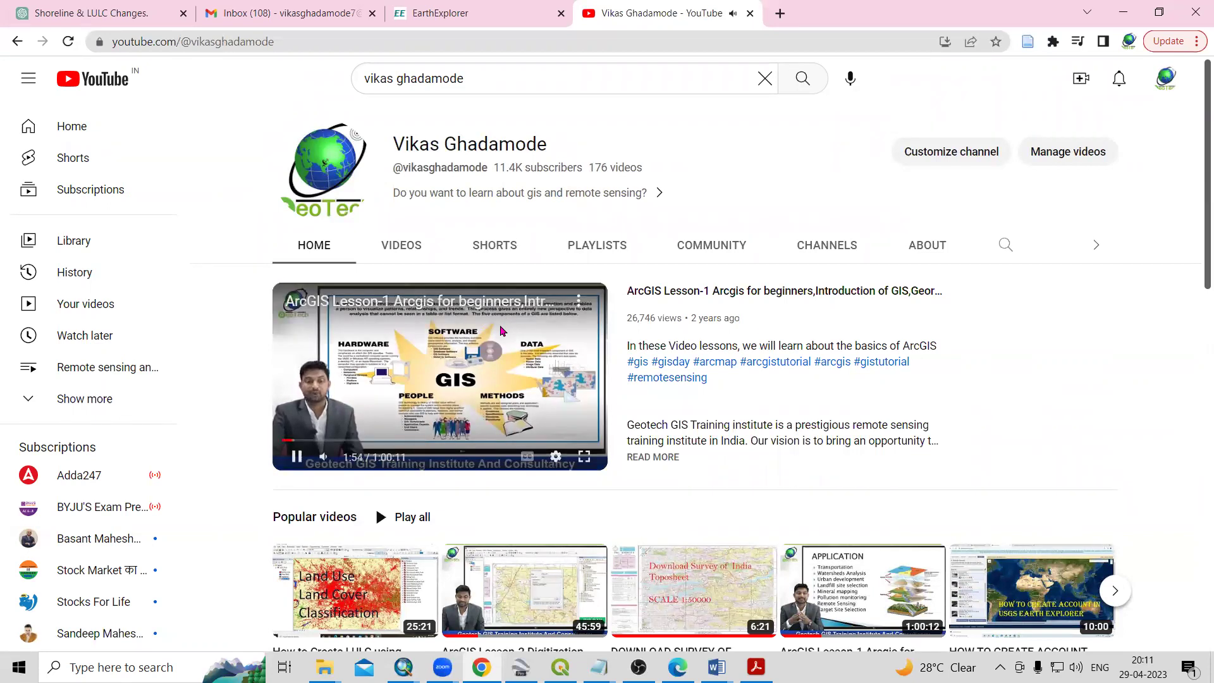
scroll(508, 526, "down", 3)
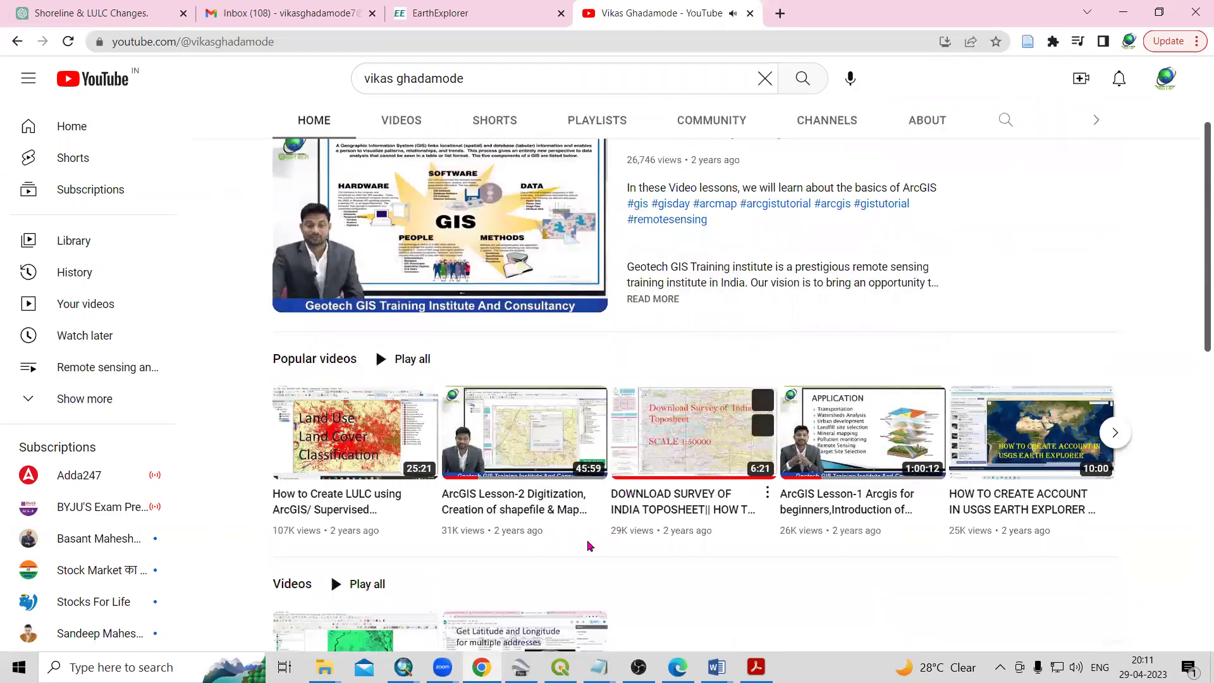
scroll(832, 277, "up", 3)
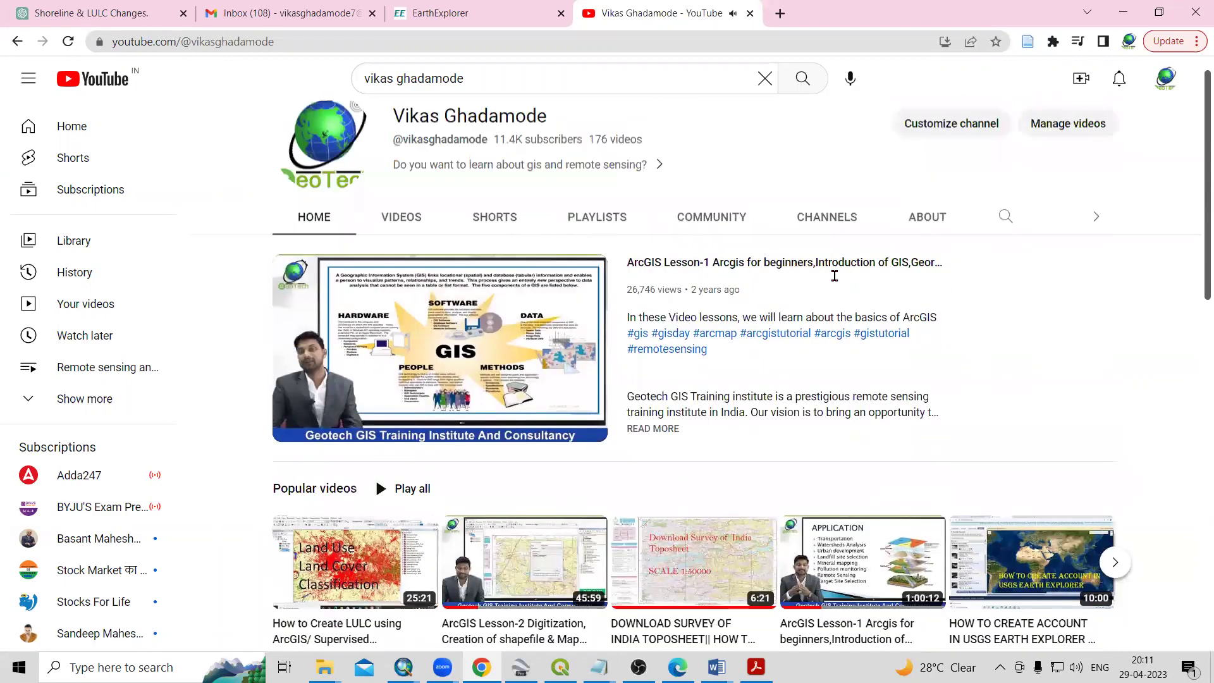